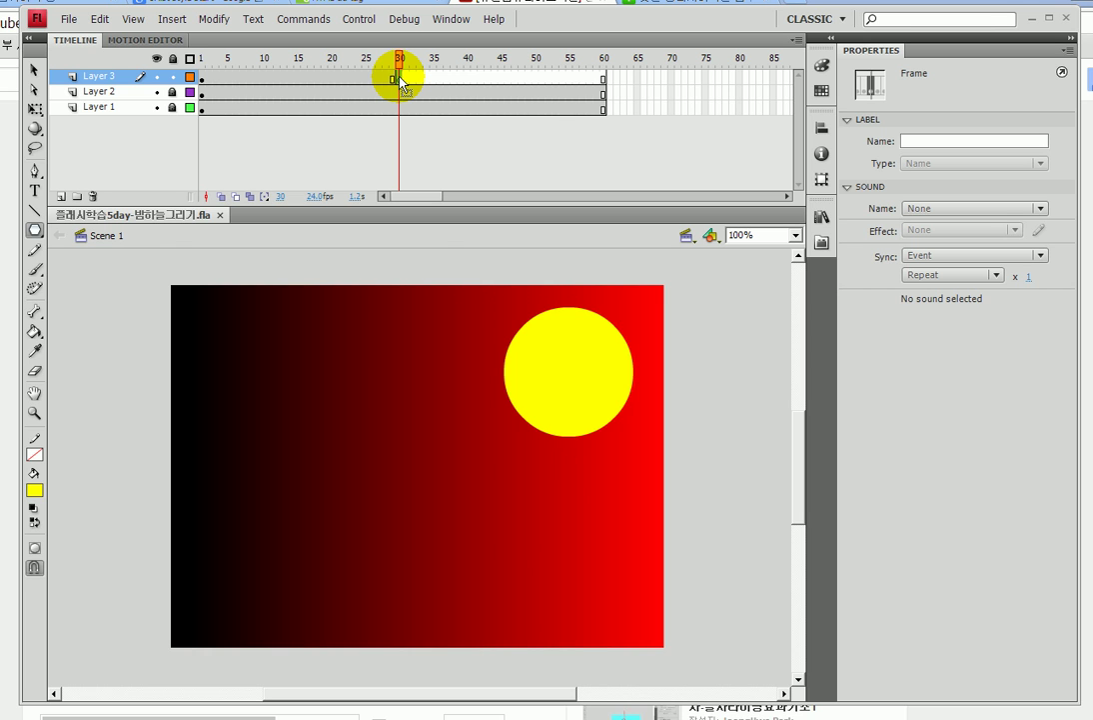
# Close the Component Inspector and clear the blank keyframe at frame 30 of Layer 3.
pyautogui.press('F6')
pyautogui.hotkey('shift', 'F7')
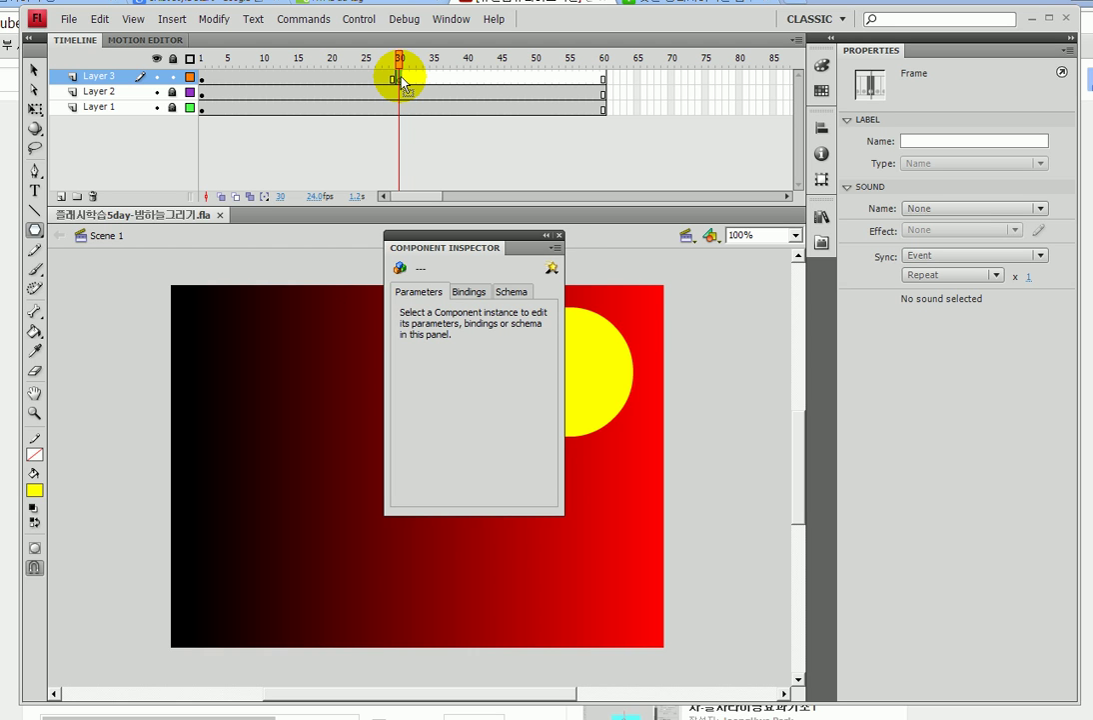
pyautogui.click(558, 235)
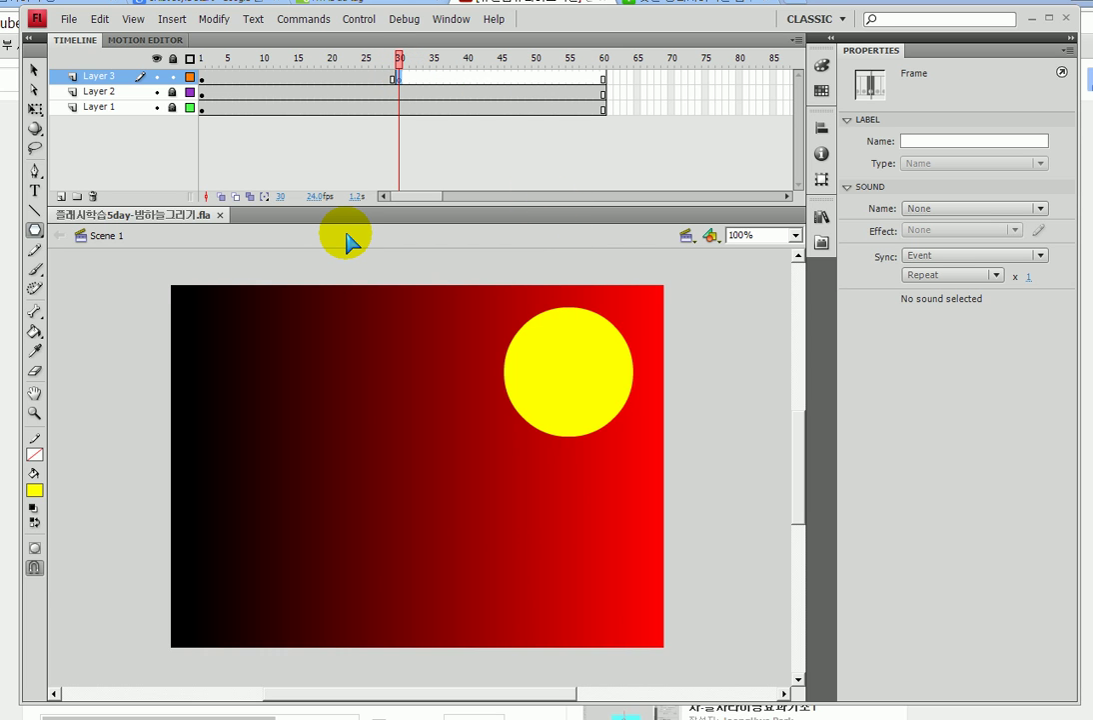
pyautogui.press('F5')
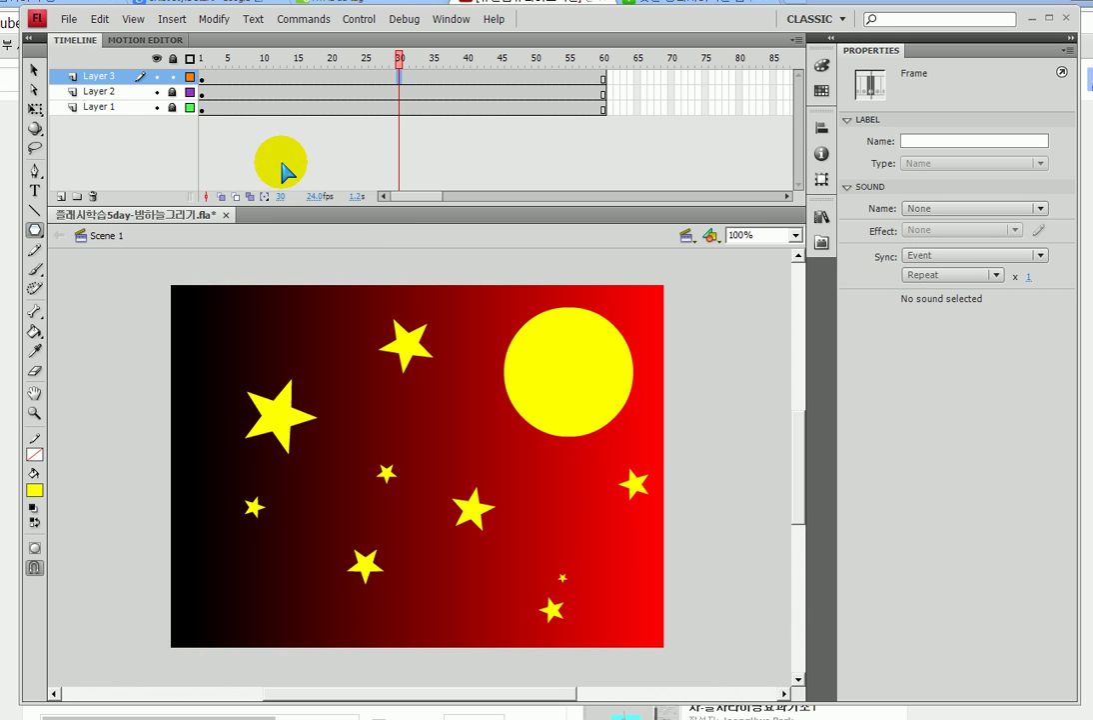
# Insert a keyframe at frame 20 of Layer 3, keeping the drawn stars.
pyautogui.click(401, 76)
pyautogui.moveTo(411, 68); pyautogui.dragTo(393, 87)
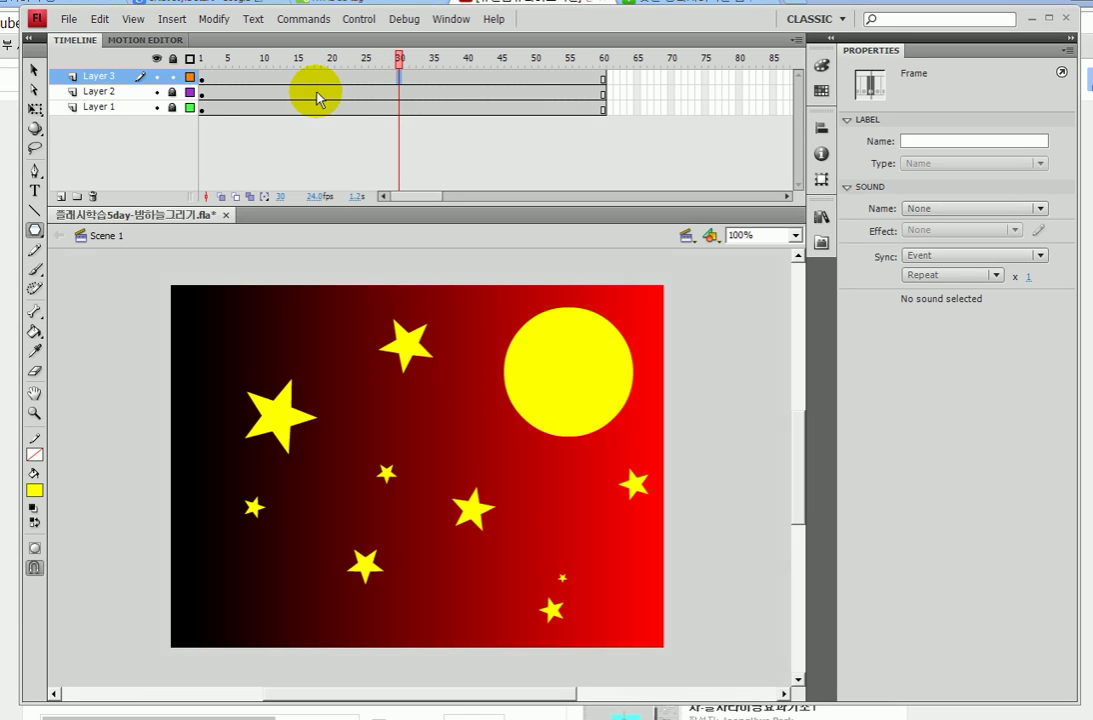
pyautogui.press('Escape')
pyautogui.click(331, 76)
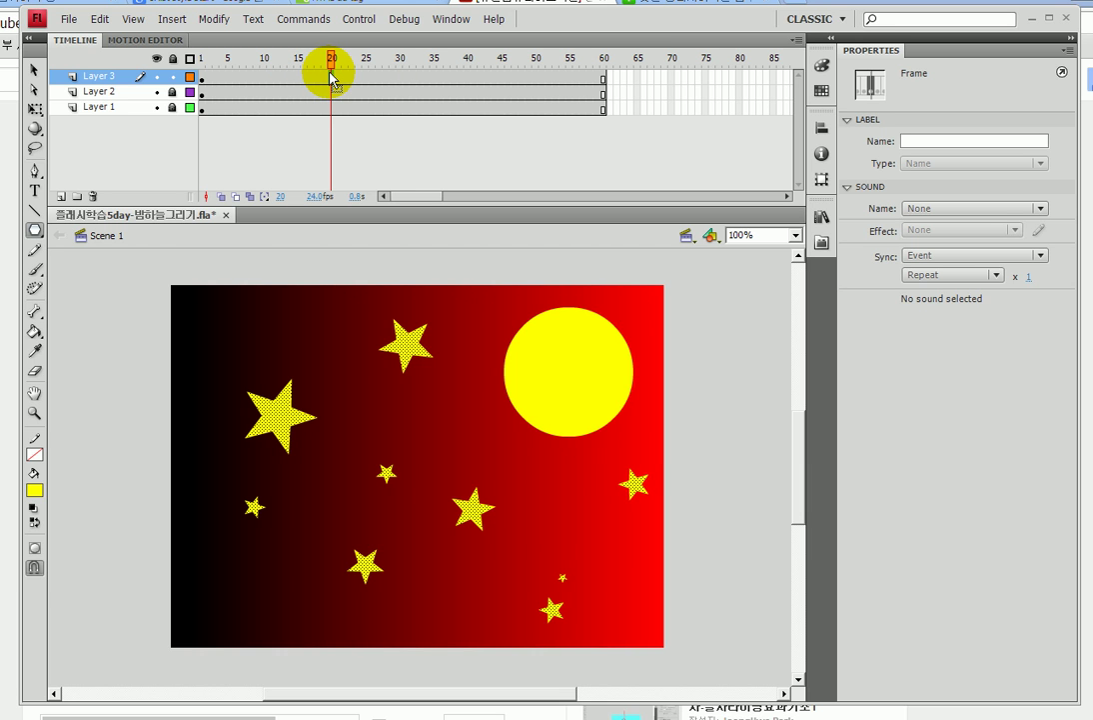
pyautogui.press('F6')
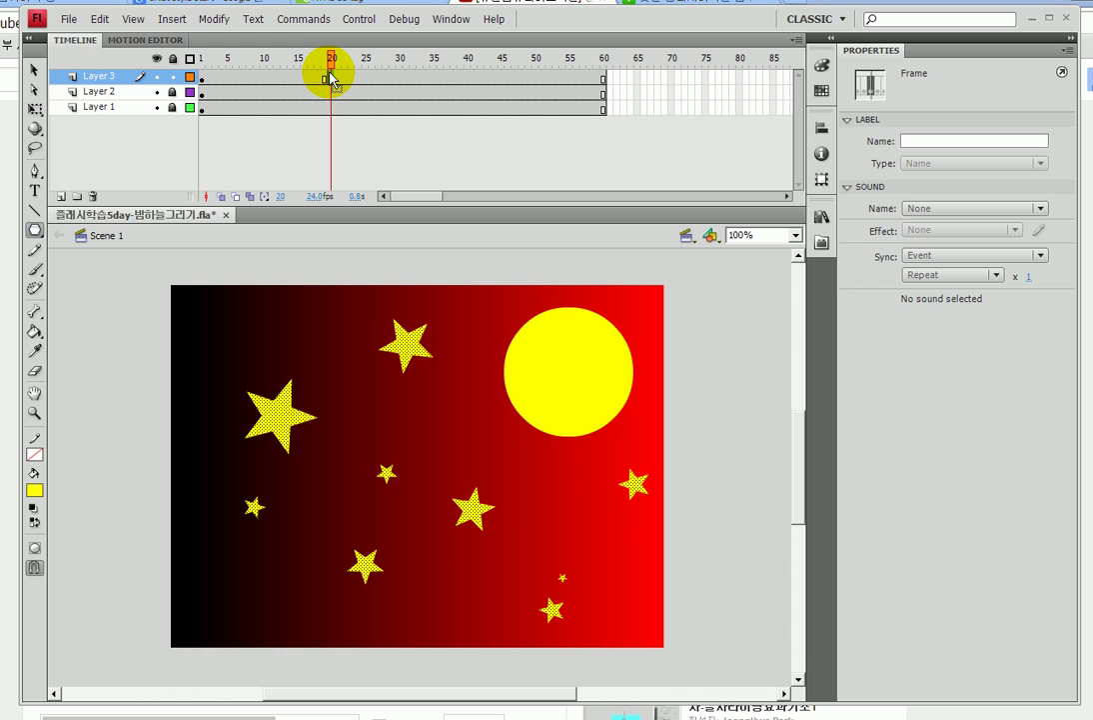
# At frame 20, move the largest star over the sky's upper edge and the star left of the moon to about X 55, Y 102.
pyautogui.click(33, 72)
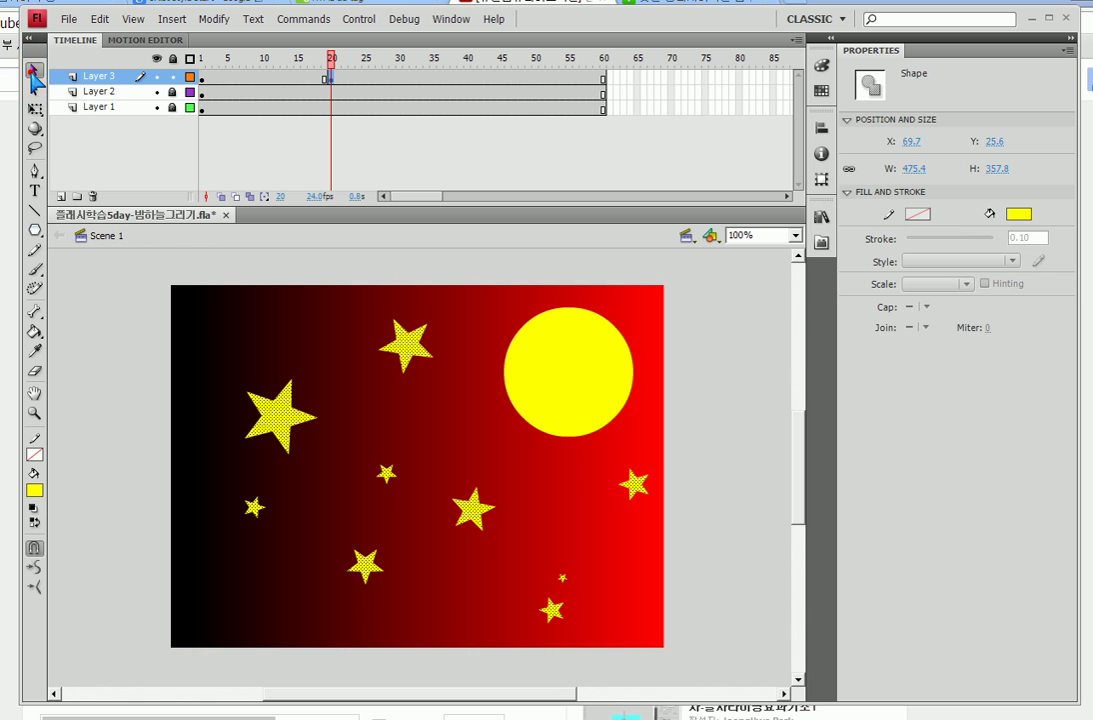
pyautogui.click(310, 352)
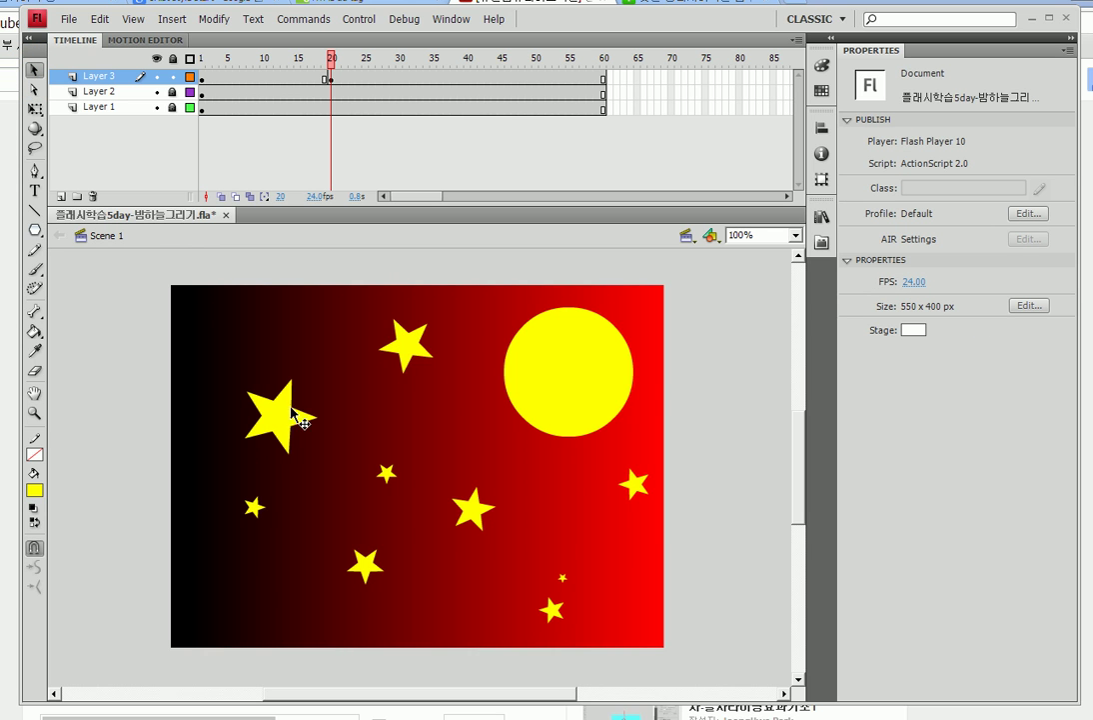
pyautogui.click(282, 433)
pyautogui.moveTo(282, 433); pyautogui.dragTo(272, 298)
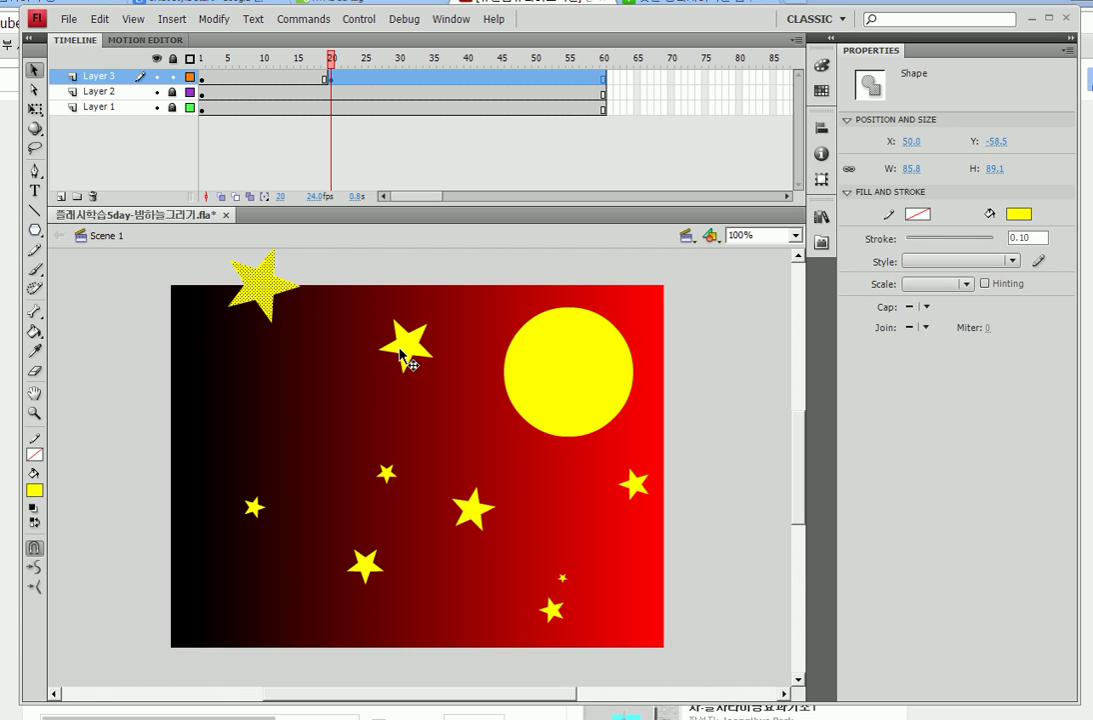
pyautogui.click(399, 355)
pyautogui.moveTo(415, 359); pyautogui.dragTo(275, 422)
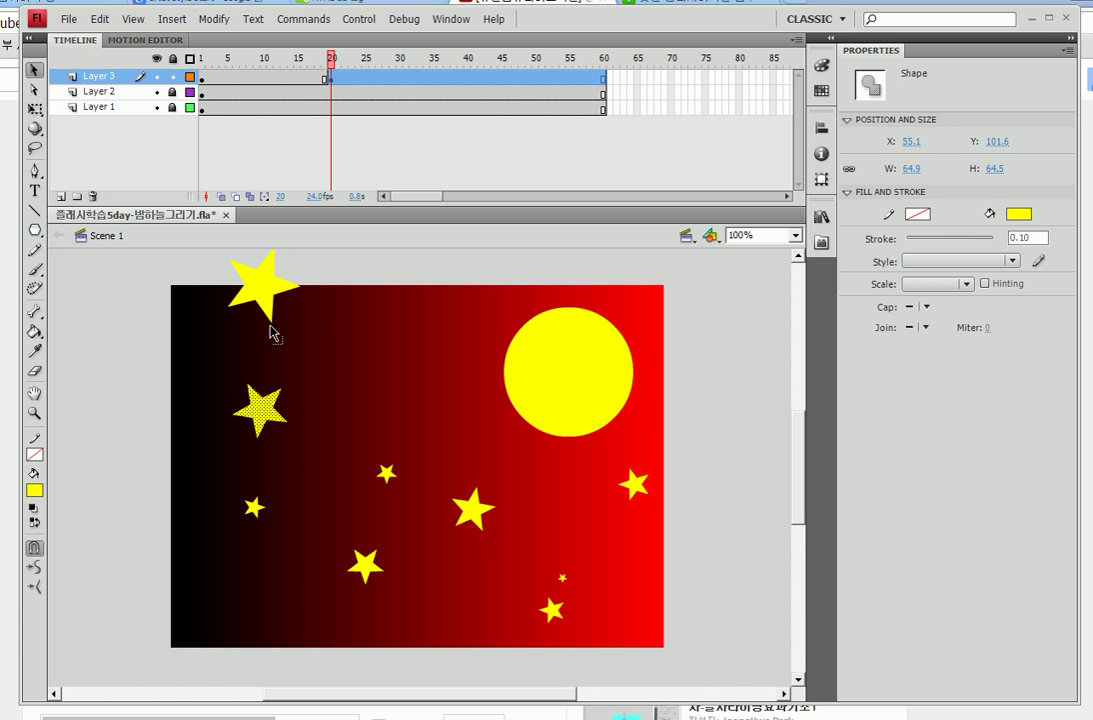
# Nudge the small star in the middle of the sky up to X 244.6, Y 46.5.
pyautogui.click(388, 475)
pyautogui.hotkey('shift', 'Up')
pyautogui.hotkey('shift', 'Up')
pyautogui.hotkey('shift', 'Up')
pyautogui.hotkey('shift', 'Up')
pyautogui.hotkey('shift', 'Up')
pyautogui.hotkey('shift', 'Up')
pyautogui.hotkey('shift', 'Up')
pyautogui.hotkey('shift', 'Up')
pyautogui.hotkey('shift', 'Up')
pyautogui.hotkey('shift', 'Up')
pyautogui.hotkey('shift', 'Up')
pyautogui.hotkey('shift', 'Up')
pyautogui.hotkey('shift', 'Up')
pyautogui.hotkey('shift', 'Up')
pyautogui.hotkey('shift', 'Up')
pyautogui.hotkey('shift', 'Right')
pyautogui.hotkey('shift', 'Right')
pyautogui.hotkey('shift', 'Down')
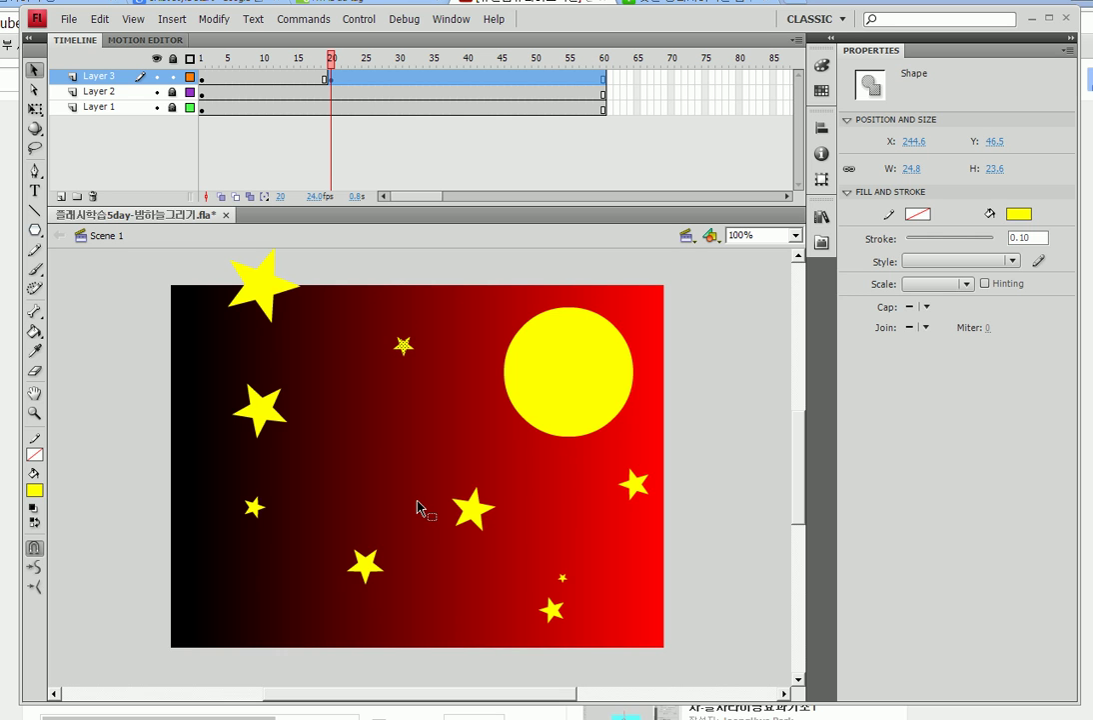
# Nudge the medium star at the lower centre-left straight up to about X 190, Y 166.
pyautogui.moveTo(400, 600); pyautogui.dragTo(322, 519)
pyautogui.hotkey('shift', 'Up')
pyautogui.hotkey('shift', 'Up')
pyautogui.hotkey('shift', 'Up')
pyautogui.hotkey('shift', 'Up')
pyautogui.hotkey('shift', 'Up')
pyautogui.hotkey('shift', 'Up')
pyautogui.hotkey('shift', 'Up')
pyautogui.hotkey('shift', 'Up')
pyautogui.hotkey('shift', 'Up')
pyautogui.hotkey('shift', 'Up')
pyautogui.hotkey('shift', 'Up')
pyautogui.hotkey('shift', 'Up')
# Move the largest star down to the lower centre-left and the small left star into the lower-left corner area.
pyautogui.click(151, 353)
pyautogui.moveTo(262, 297); pyautogui.dragTo(340, 581)
pyautogui.moveTo(260, 518); pyautogui.dragTo(236, 574)
# Move the small lower-right star up beneath the moon and the central star down to about X 314, Y 308.
pyautogui.moveTo(550, 610); pyautogui.dragTo(552, 498)
pyautogui.click(472, 513)
pyautogui.moveTo(478, 519); pyautogui.dragTo(477, 590)
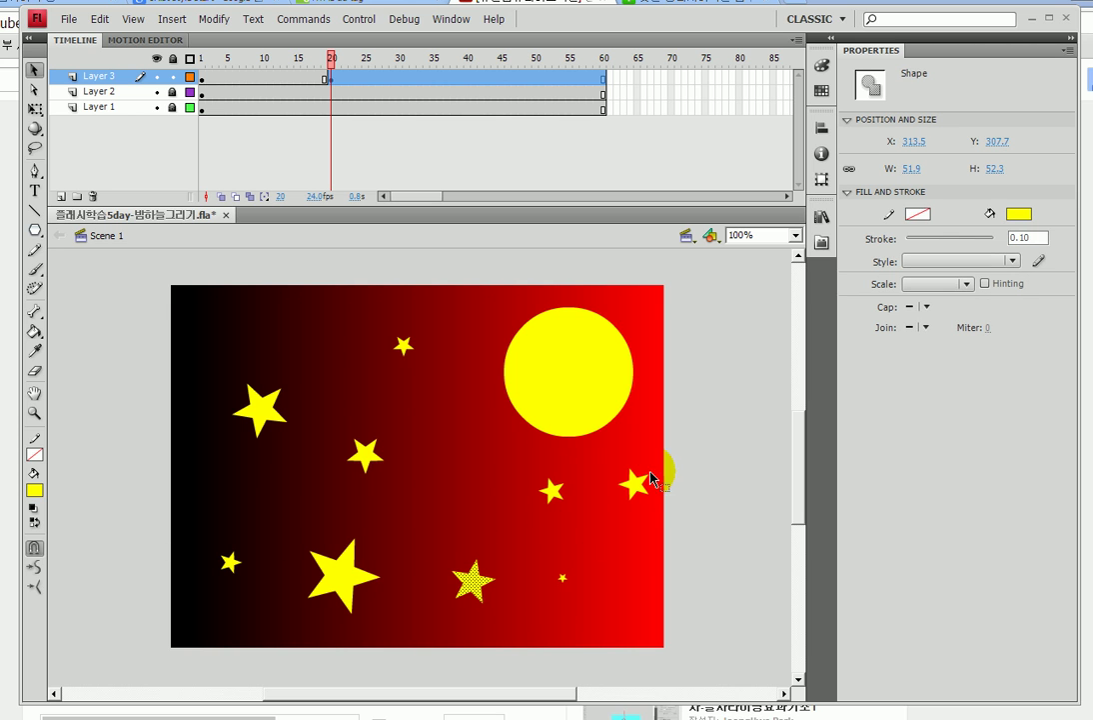
# Move the right-edge star down to about X 497, Y 276 and the tiny star to about X 326, Y 233.
pyautogui.click(639, 495)
pyautogui.moveTo(637, 489); pyautogui.dragTo(628, 550)
pyautogui.click(565, 579)
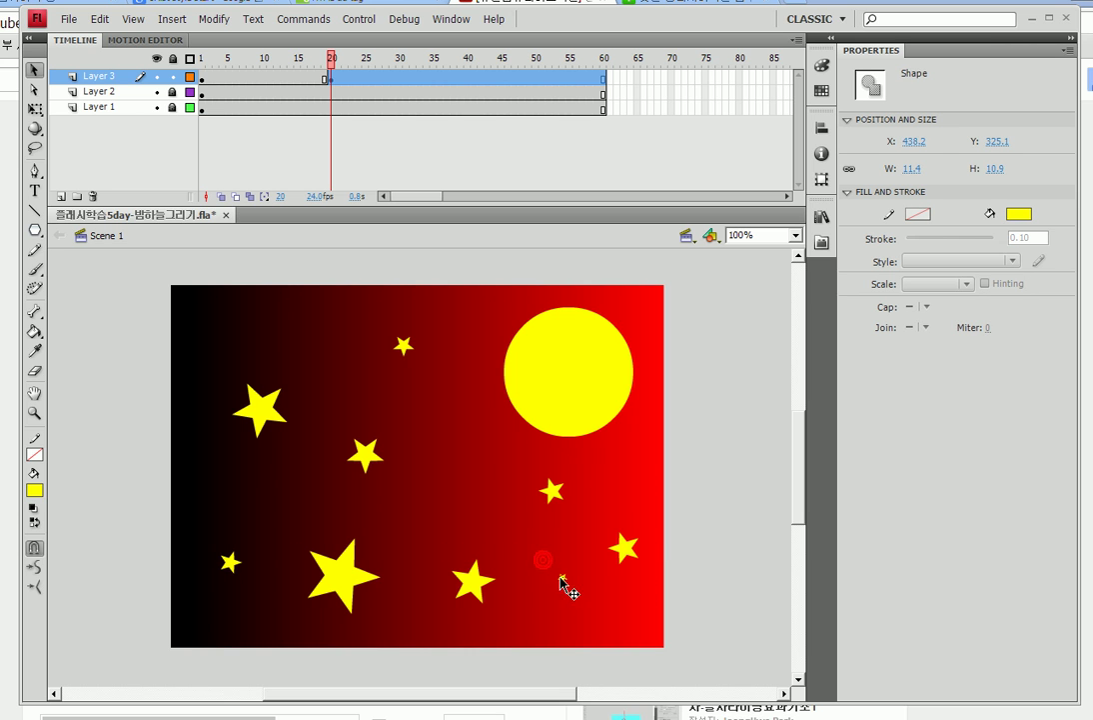
pyautogui.moveTo(565, 580); pyautogui.dragTo(467, 499)
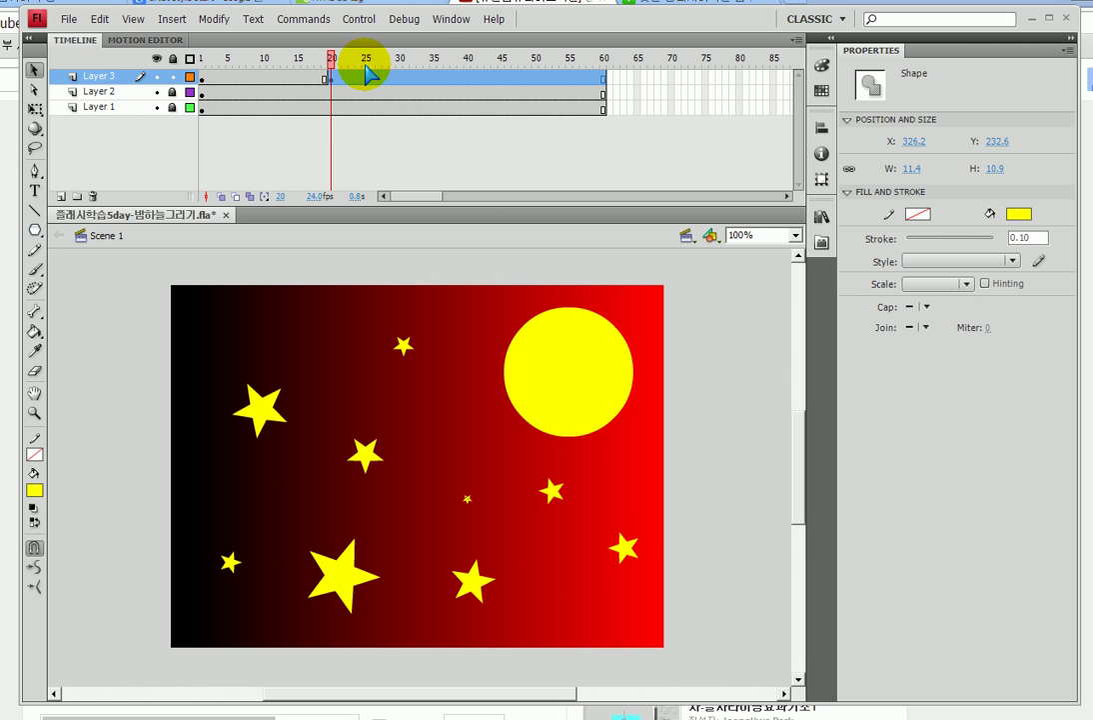
# Insert a keyframe at frame 40 of Layer 3 and deselect its stars.
pyautogui.click(469, 80)
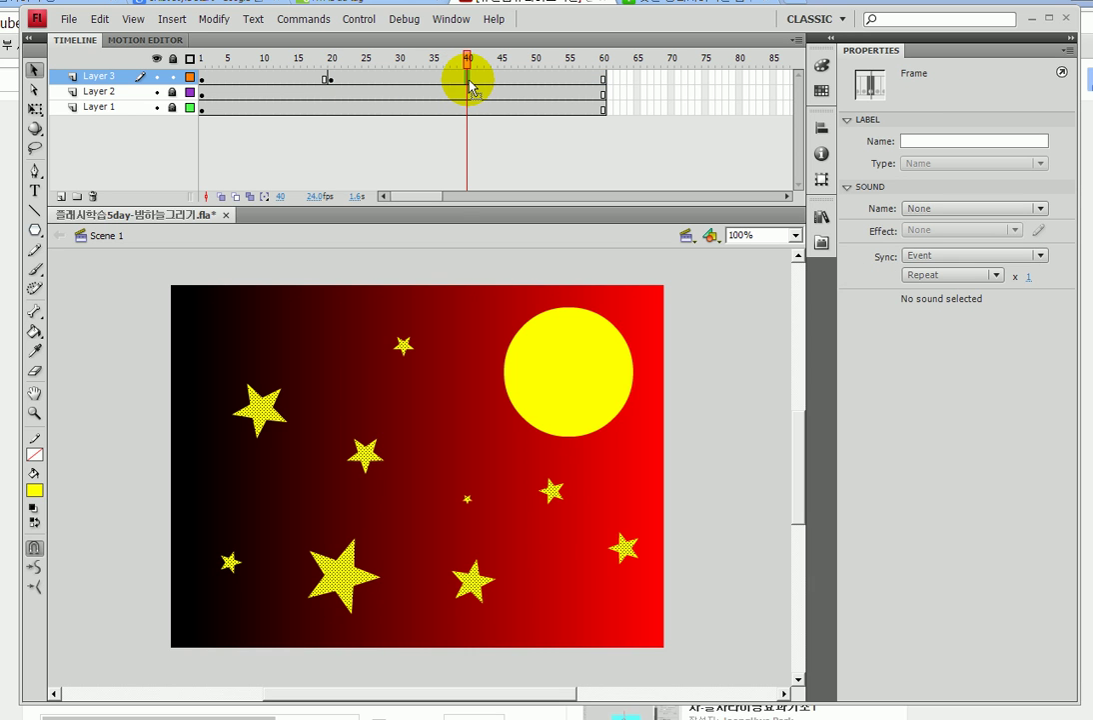
pyautogui.click(303, 286)
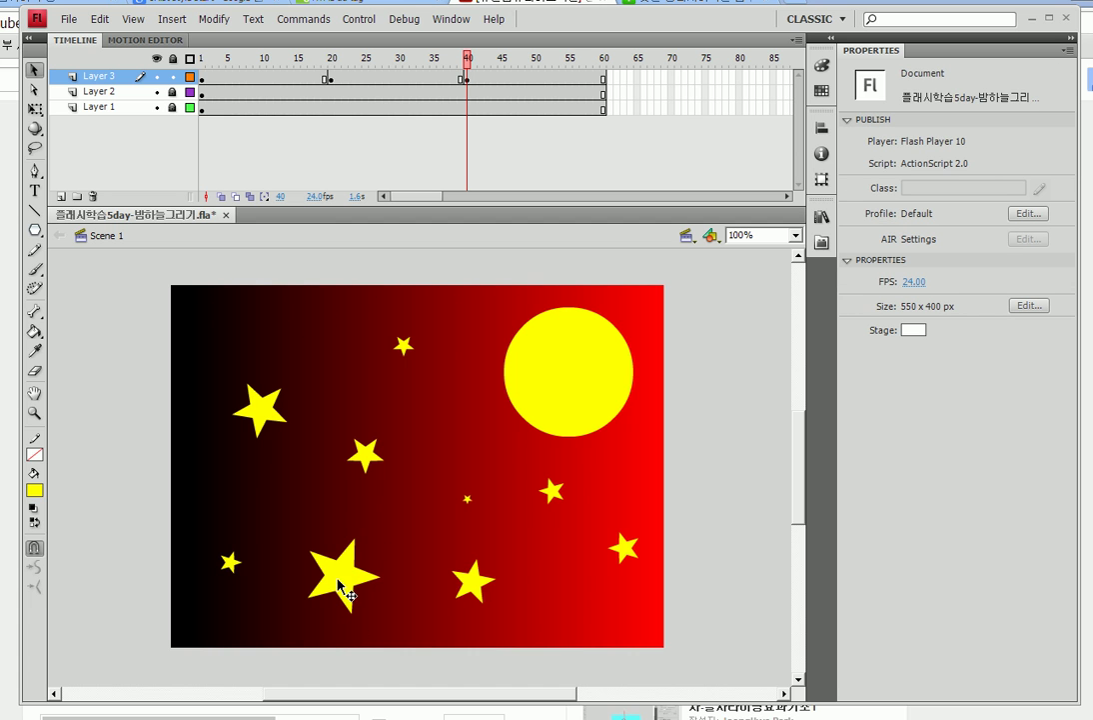
# Play the star animation from frame 2 and check the star positions at frame 40.
pyautogui.click(211, 57)
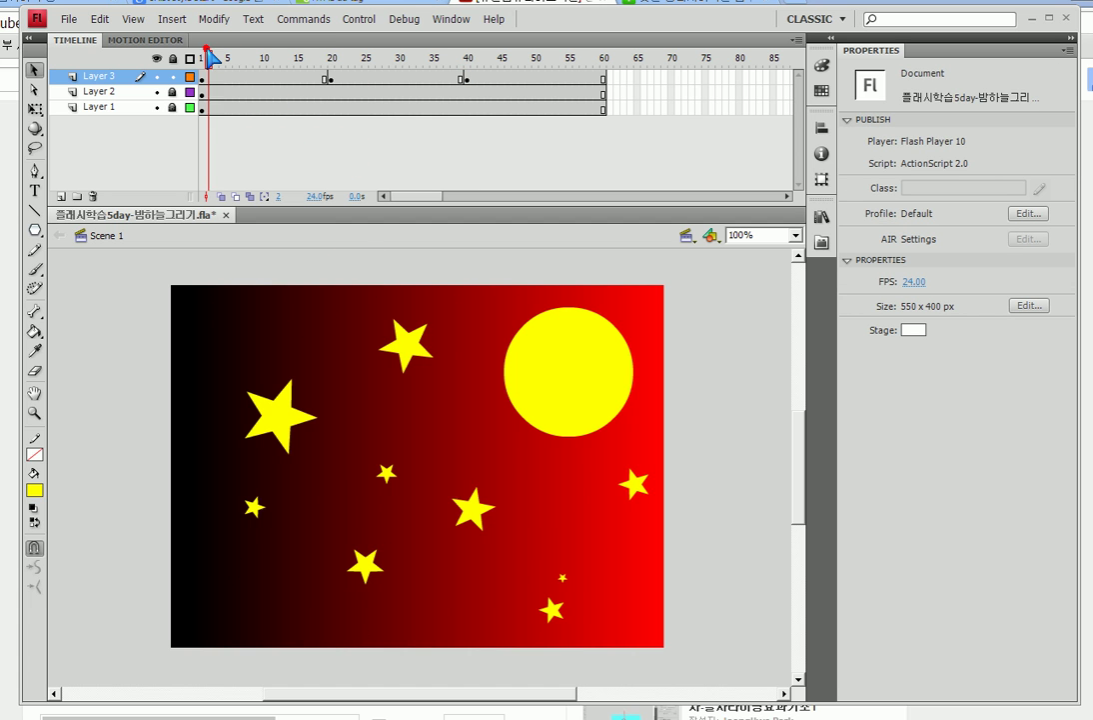
pyautogui.press('Return')
pyautogui.click(304, 58)
pyautogui.moveTo(305, 62); pyautogui.dragTo(344, 84)
pyautogui.click(466, 79)
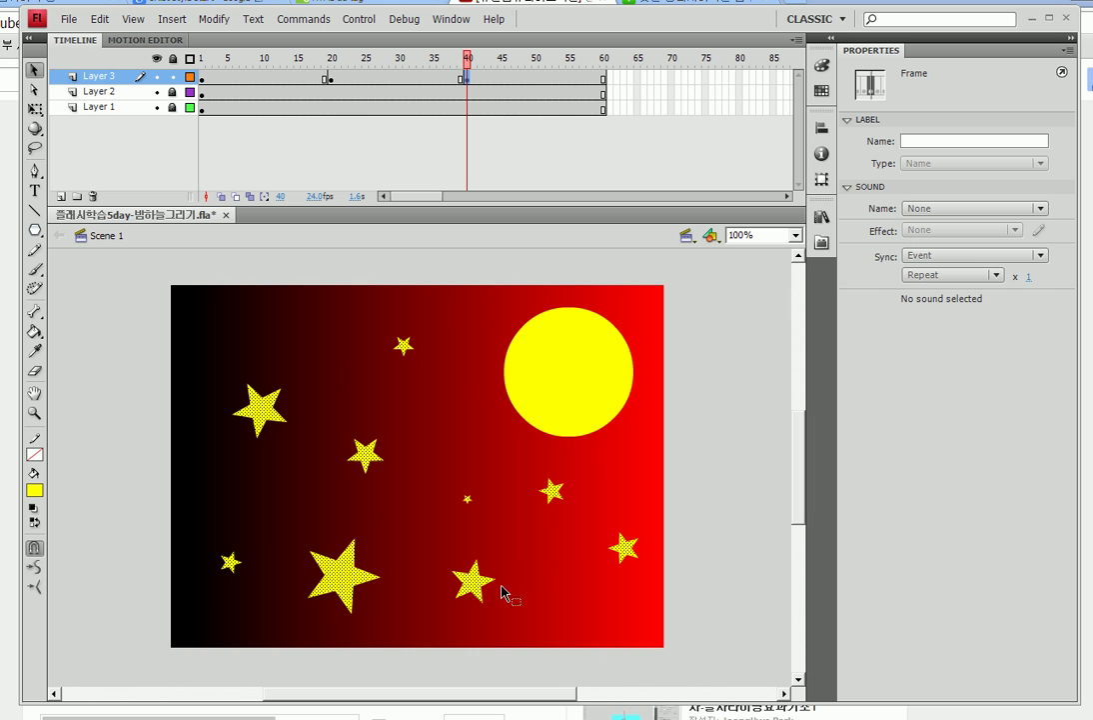
pyautogui.click(517, 464)
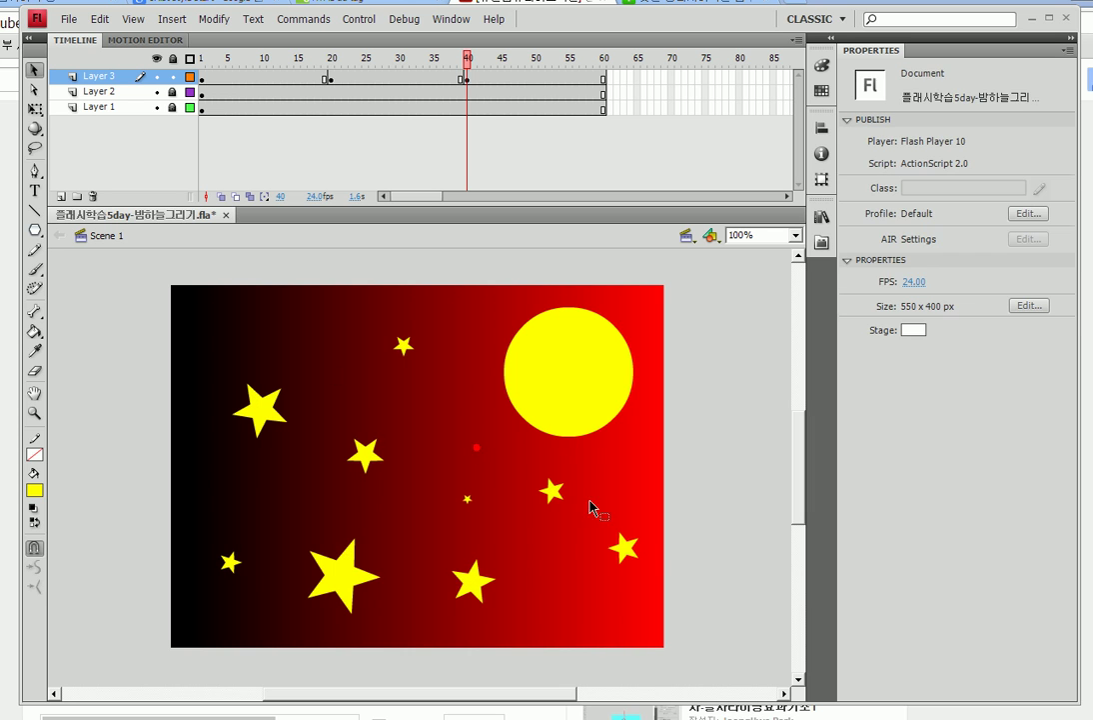
pyautogui.click(625, 550)
# Go to frame 22 and move the small star beneath the moon to the upper-left sky, beside the small upper star.
pyautogui.moveTo(300, 54); pyautogui.dragTo(350, 73)
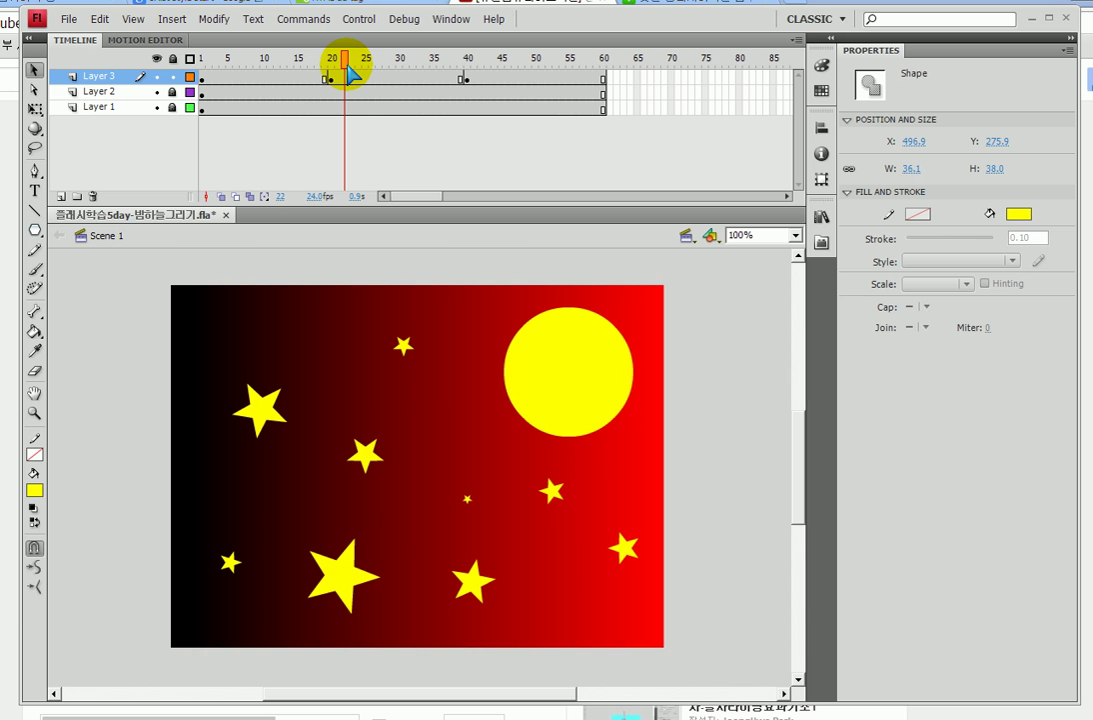
pyautogui.click(439, 246)
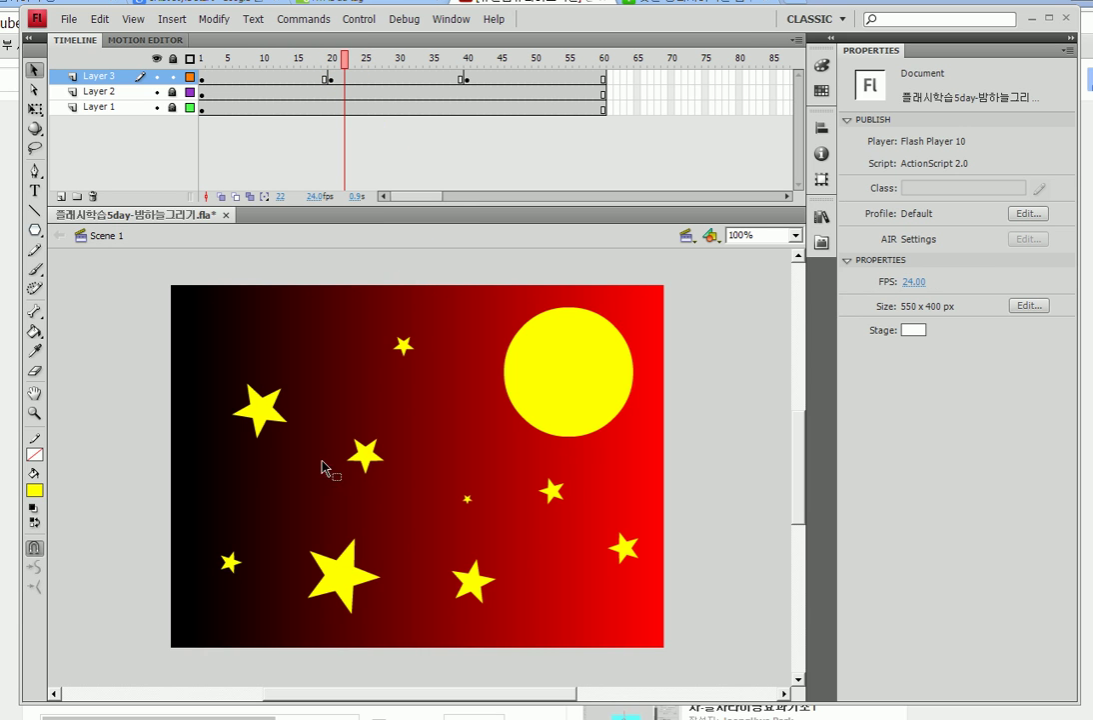
pyautogui.moveTo(557, 500); pyautogui.dragTo(328, 360)
# Move the right-edge star to just beneath the moon and the largest star to the lower right, about X 437, Y 283.
pyautogui.click(625, 552)
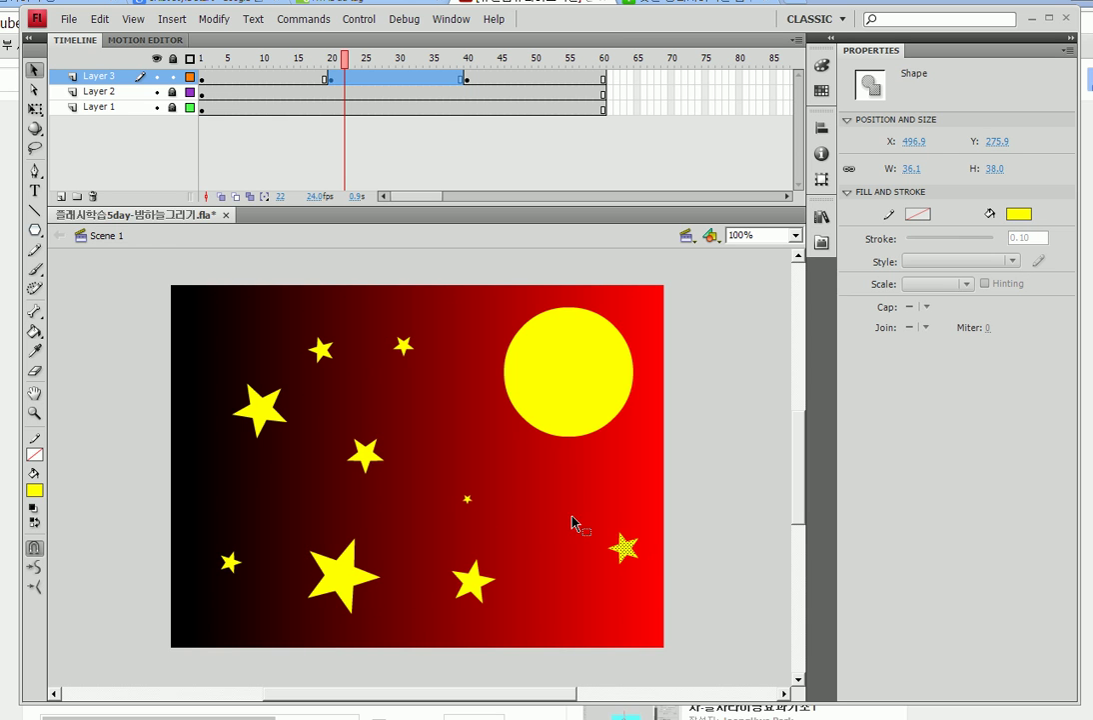
pyautogui.moveTo(625, 556); pyautogui.dragTo(535, 497)
pyautogui.moveTo(342, 576); pyautogui.dragTo(596, 576)
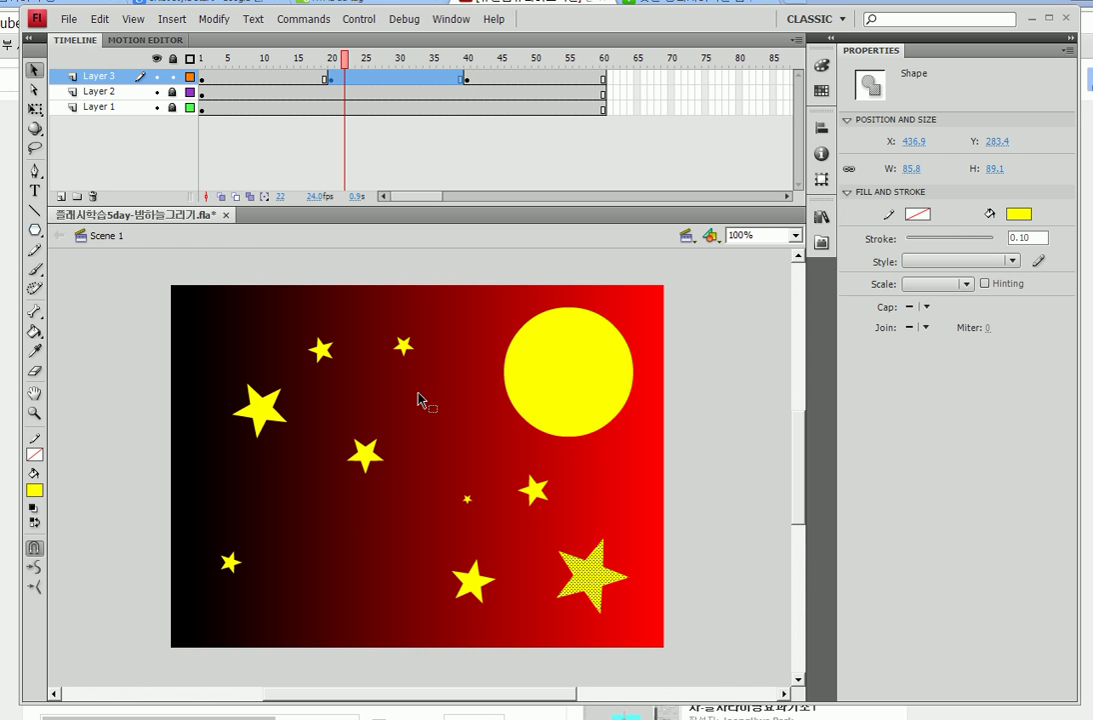
pyautogui.click(372, 461)
pyautogui.click(332, 426)
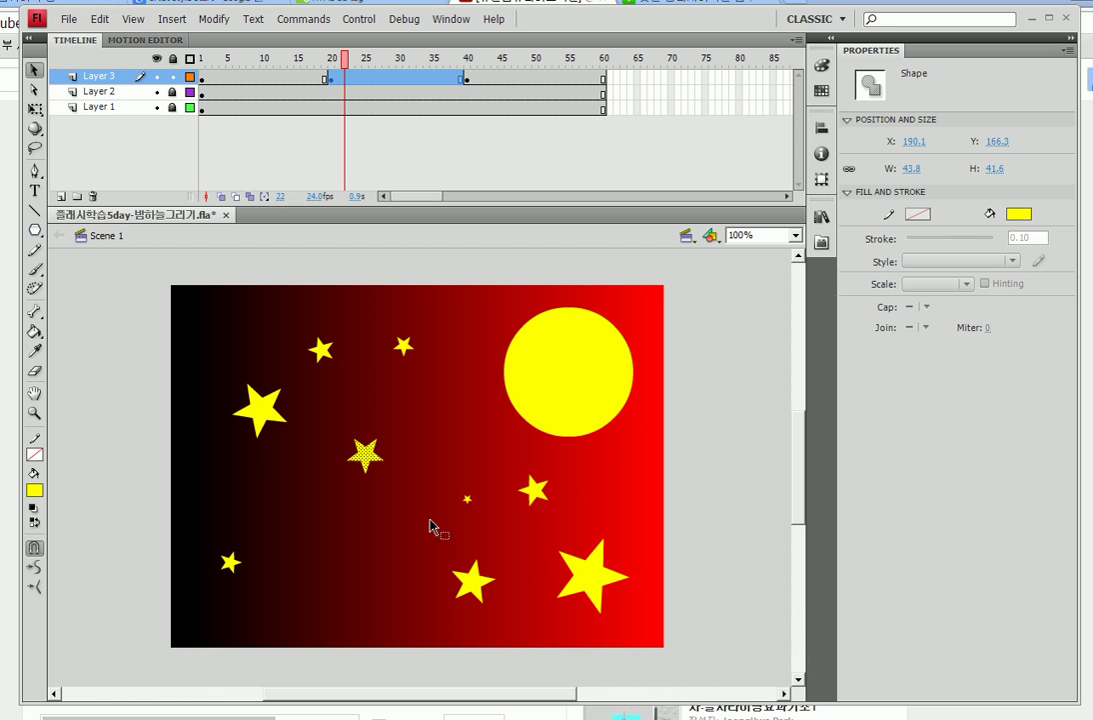
# Nudge the medium star at the bottom centre left and up to X 213.5, Y 267.7.
pyautogui.moveTo(414, 531); pyautogui.dragTo(508, 638)
pyautogui.hotkey('shift', 'Up')
pyautogui.hotkey('shift', 'Up')
pyautogui.hotkey('shift', 'Left')
pyautogui.hotkey('shift', 'Left')
pyautogui.hotkey('shift', 'Left')
pyautogui.hotkey('shift', 'Left')
pyautogui.hotkey('shift', 'Left')
pyautogui.hotkey('shift', 'Left')
pyautogui.hotkey('shift', 'Left')
pyautogui.hotkey('shift', 'Left')
pyautogui.hotkey('shift', 'Left')
pyautogui.hotkey('shift', 'Left')
pyautogui.hotkey('shift', 'Left')
pyautogui.hotkey('shift', 'Left')
pyautogui.hotkey('shift', 'Left')
pyautogui.hotkey('shift', 'Left')
pyautogui.hotkey('shift', 'Left')
pyautogui.hotkey('shift', 'Right')
pyautogui.hotkey('shift', 'Right')
pyautogui.hotkey('shift', 'Right')
pyautogui.hotkey('shift', 'Right')
pyautogui.hotkey('shift', 'Right')
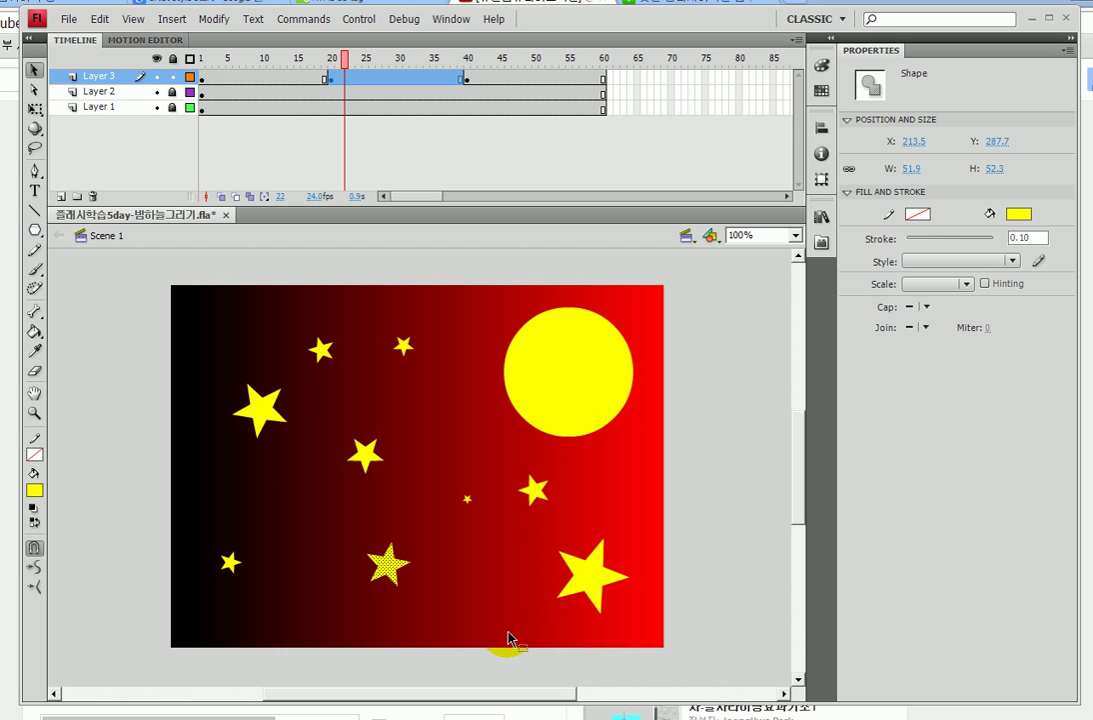
pyautogui.hotkey('shift', 'Up')
pyautogui.hotkey('shift', 'Up')
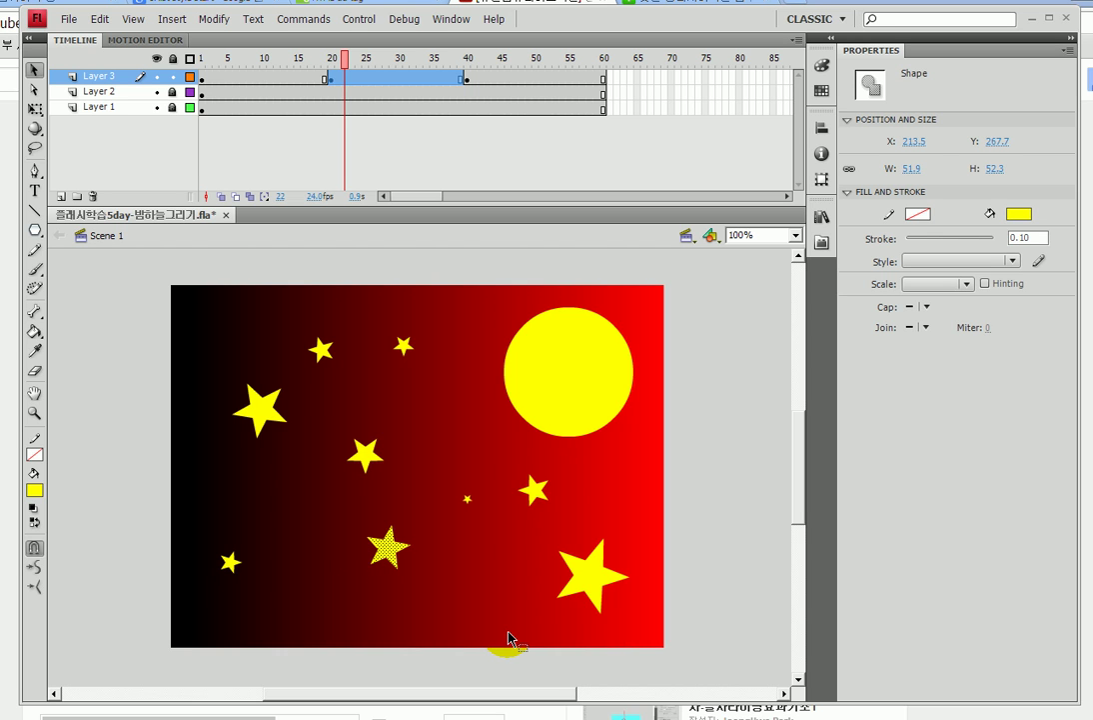
# Nudge the medium star in the middle-left of the sky down and right to X 310.1, Y 326.4.
pyautogui.moveTo(326, 409); pyautogui.dragTo(420, 487)
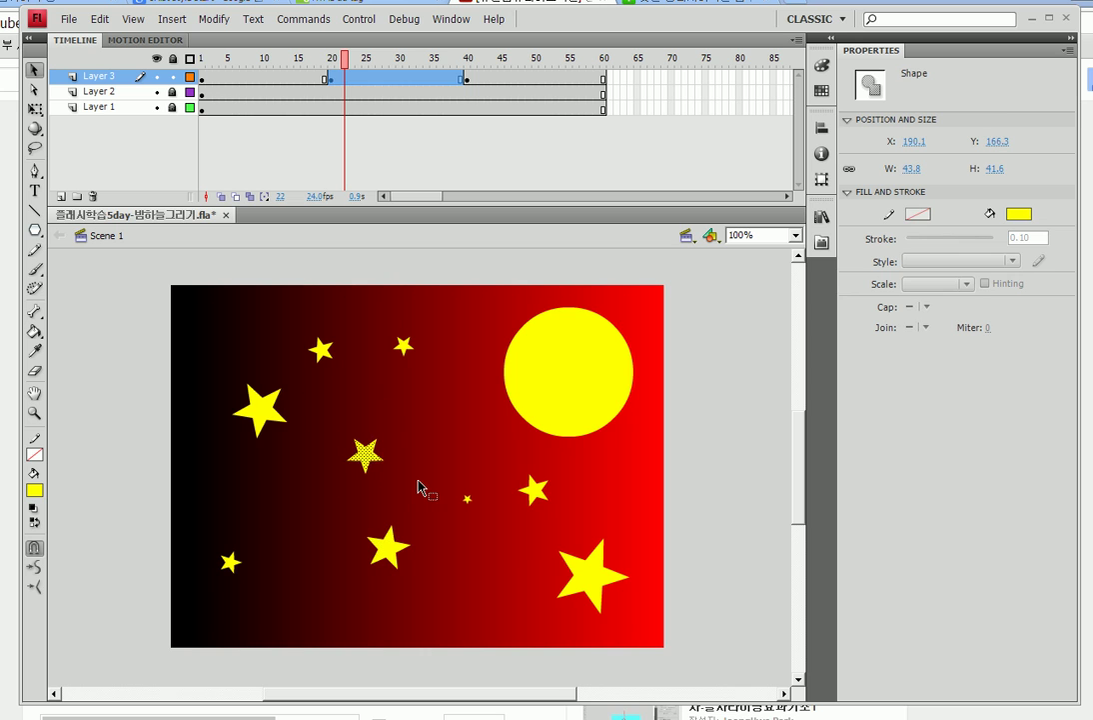
pyautogui.hotkey('shift', 'Down')
pyautogui.hotkey('shift', 'Down')
pyautogui.hotkey('shift', 'Down')
pyautogui.hotkey('shift', 'Down')
pyautogui.hotkey('shift', 'Down')
pyautogui.hotkey('shift', 'Down')
pyautogui.hotkey('shift', 'Down')
pyautogui.hotkey('shift', 'Down')
pyautogui.hotkey('shift', 'Down')
pyautogui.hotkey('shift', 'Down')
pyautogui.hotkey('shift', 'Down')
pyautogui.hotkey('shift', 'Down')
pyautogui.hotkey('shift', 'Down')
pyautogui.hotkey('shift', 'Down')
pyautogui.hotkey('shift', 'Down')
pyautogui.hotkey('shift', 'Down')
pyautogui.hotkey('shift', 'Right')
pyautogui.hotkey('shift', 'Right')
pyautogui.hotkey('shift', 'Right')
pyautogui.hotkey('shift', 'Right')
pyautogui.hotkey('shift', 'Right')
pyautogui.hotkey('shift', 'Right')
pyautogui.hotkey('shift', 'Right')
pyautogui.hotkey('shift', 'Right')
pyautogui.hotkey('shift', 'Right')
pyautogui.hotkey('shift', 'Right')
pyautogui.hotkey('shift', 'Right')
pyautogui.hotkey('shift', 'Right')
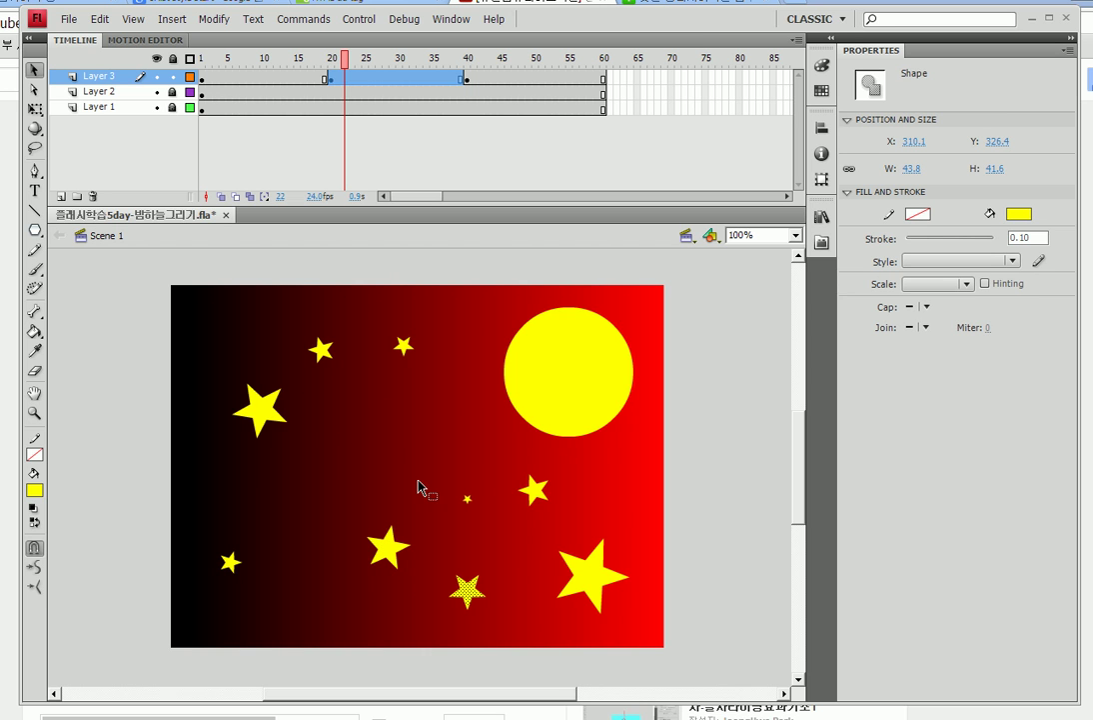
# Nudge the medium star at the lower centre-left up and right to X 253.5, Y 127.7.
pyautogui.click(388, 546)
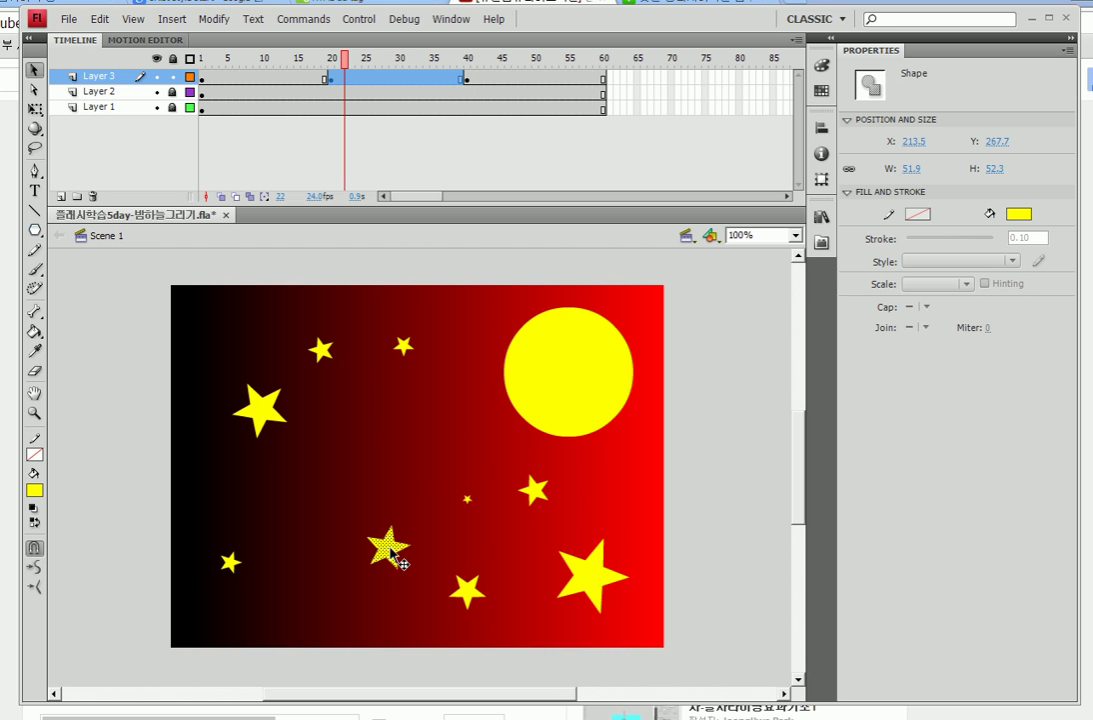
pyautogui.hotkey('shift', 'Up')
pyautogui.hotkey('shift', 'Up')
pyautogui.hotkey('shift', 'Up')
pyautogui.hotkey('shift', 'Up')
pyautogui.hotkey('shift', 'Up')
pyautogui.hotkey('shift', 'Up')
pyautogui.hotkey('shift', 'Up')
pyautogui.hotkey('shift', 'Up')
pyautogui.hotkey('shift', 'Up')
pyautogui.hotkey('shift', 'Up')
pyautogui.hotkey('shift', 'Up')
pyautogui.hotkey('shift', 'Up')
pyautogui.hotkey('shift', 'Up')
pyautogui.hotkey('shift', 'Up')
pyautogui.hotkey('shift', 'Right')
pyautogui.hotkey('shift', 'Right')
pyautogui.hotkey('shift', 'Right')
pyautogui.hotkey('shift', 'Right')
pyautogui.hotkey('shift', 'Right')
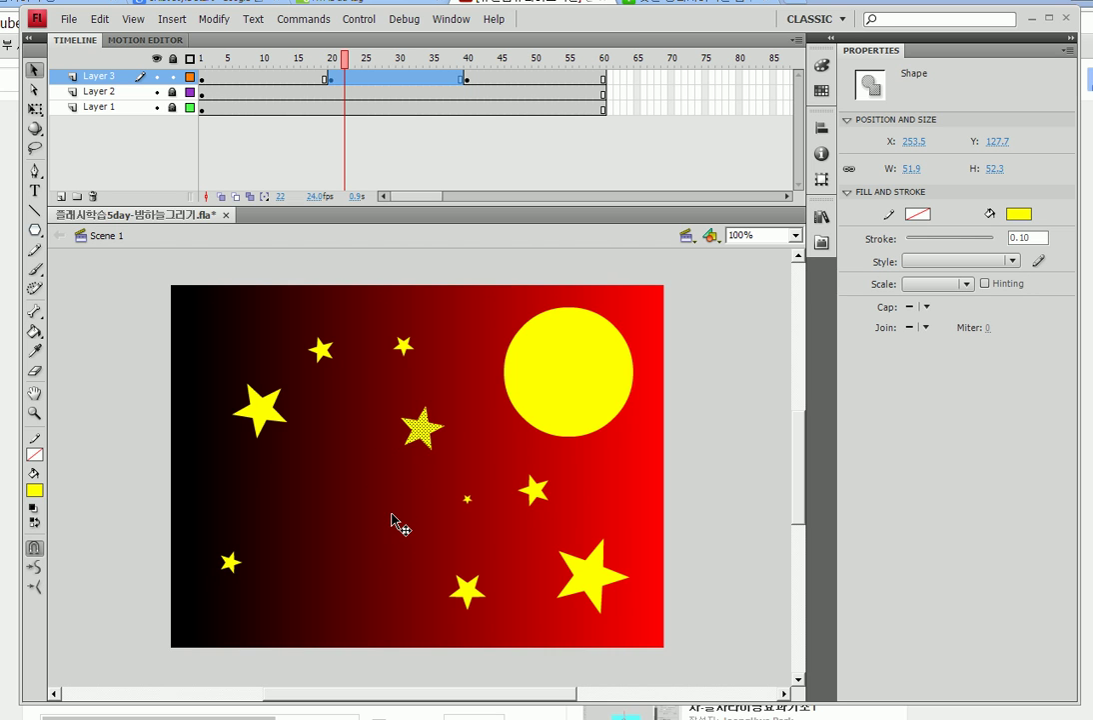
# Nudge the small star at the upper left of the sky down and slightly right, to just below the middle of the scene's height.
pyautogui.moveTo(300, 317); pyautogui.dragTo(354, 391)
pyautogui.hotkey('shift', 'Down')
pyautogui.hotkey('shift', 'Down')
pyautogui.hotkey('shift', 'Down')
pyautogui.hotkey('shift', 'Down')
pyautogui.hotkey('shift', 'Down')
pyautogui.hotkey('shift', 'Down')
pyautogui.hotkey('shift', 'Down')
pyautogui.hotkey('shift', 'Down')
pyautogui.hotkey('shift', 'Down')
pyautogui.hotkey('shift', 'Down')
pyautogui.hotkey('shift', 'Down')
pyautogui.hotkey('shift', 'Down')
pyautogui.hotkey('shift', 'Down')
pyautogui.hotkey('shift', 'Down')
pyautogui.hotkey('shift', 'Down')
pyautogui.hotkey('shift', 'Down')
pyautogui.hotkey('shift', 'Left')
pyautogui.hotkey('shift', 'Left')
pyautogui.hotkey('shift', 'Left')
pyautogui.hotkey('shift', 'Right')
pyautogui.hotkey('shift', 'Right')
pyautogui.hotkey('shift', 'Right')
pyautogui.hotkey('shift', 'Right')
pyautogui.hotkey('shift', 'Right')
pyautogui.hotkey('shift', 'Right')
# Nudge the medium star at the lower centre straight left to X 150.1, Y 326.4.
pyautogui.moveTo(407, 543); pyautogui.dragTo(506, 632)
pyautogui.hotkey('shift', 'Left')
pyautogui.hotkey('shift', 'Left')
pyautogui.hotkey('shift', 'Left')
pyautogui.hotkey('shift', 'Left')
pyautogui.hotkey('shift', 'Left')
pyautogui.hotkey('shift', 'Left')
pyautogui.hotkey('shift', 'Left')
pyautogui.hotkey('shift', 'Left')
pyautogui.hotkey('shift', 'Left')
pyautogui.hotkey('shift', 'Left')
pyautogui.hotkey('shift', 'Left')
pyautogui.hotkey('shift', 'Left')
pyautogui.hotkey('shift', 'Left')
pyautogui.hotkey('shift', 'Left')
pyautogui.hotkey('shift', 'Left')
pyautogui.hotkey('shift', 'Left')
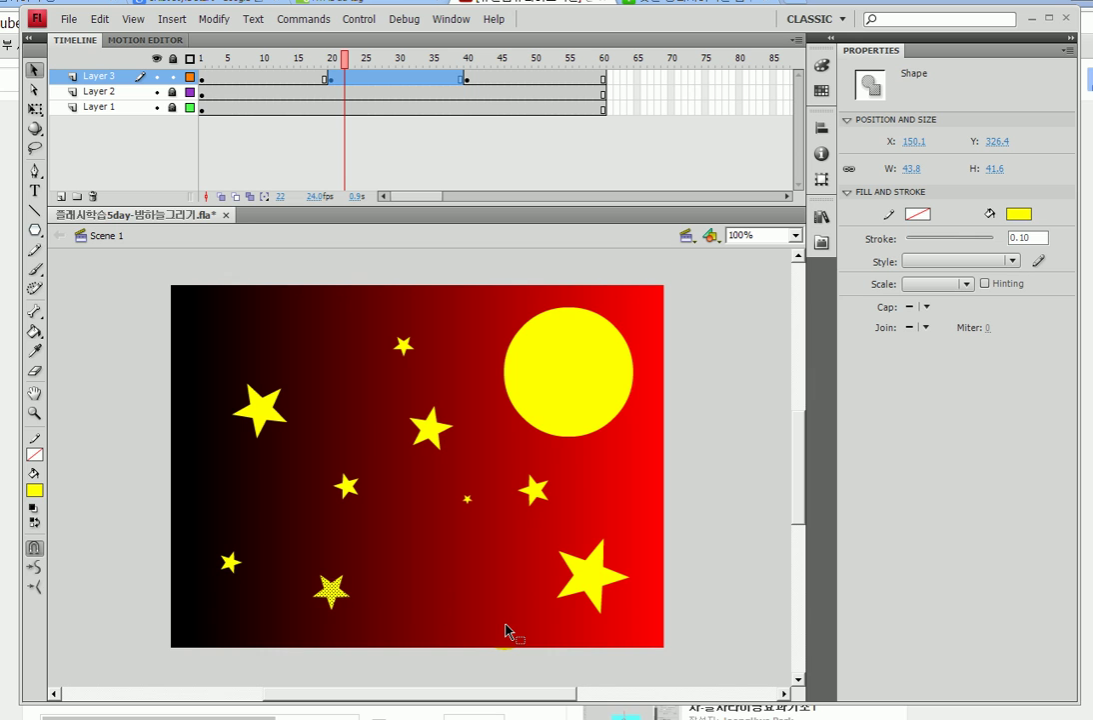
# Save the file and test the movie to check the star animation, closing the preview.
pyautogui.hotkey('ctrl', 's')
pyautogui.hotkey('ctrl', 'Return')
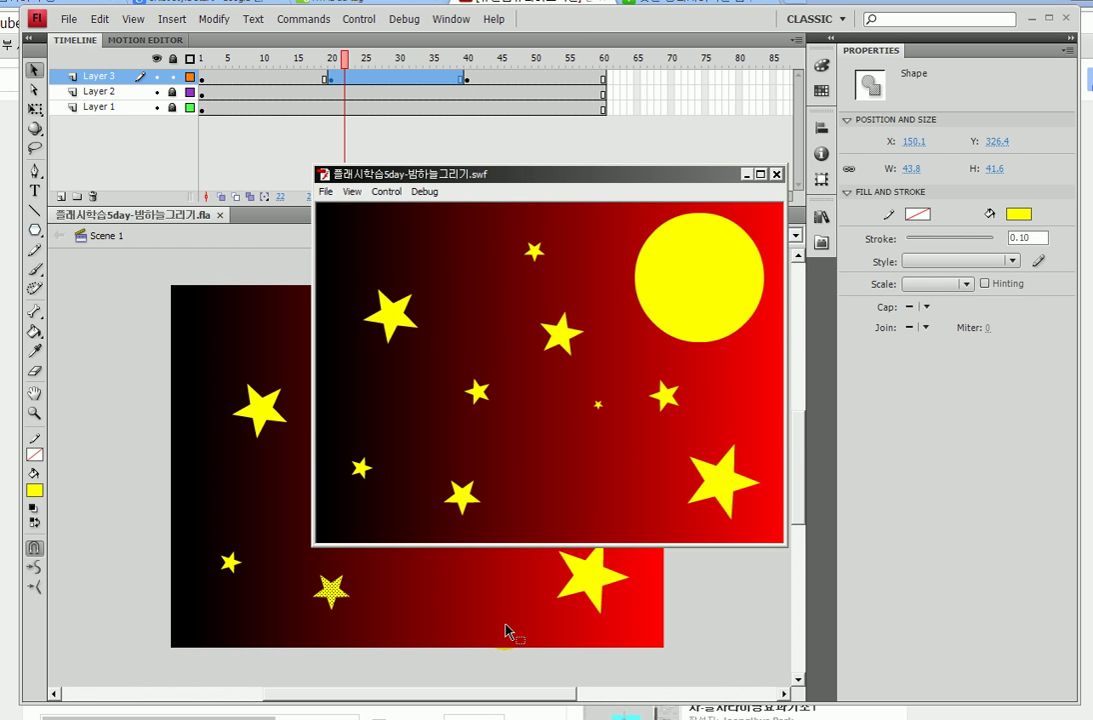
pyautogui.click(776, 173)
# At frame 49 of Layer 3, move the large upper-left star right to the upper centre of the sky.
pyautogui.click(262, 78)
pyautogui.click(378, 78)
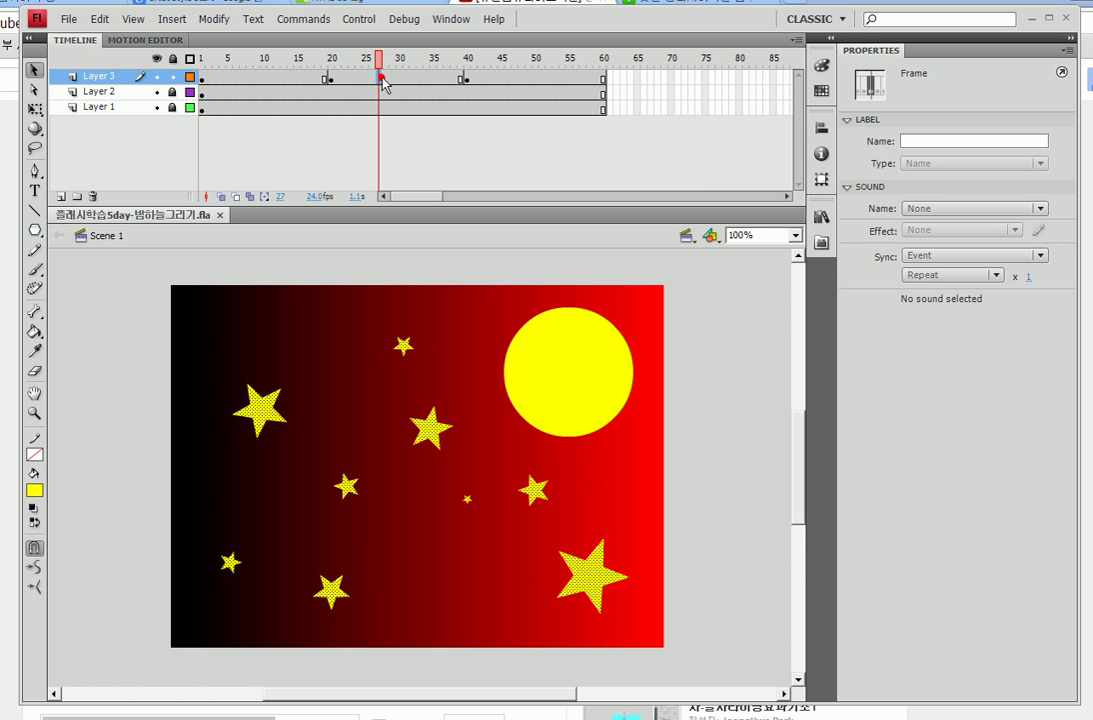
pyautogui.click(529, 78)
pyautogui.click(736, 317)
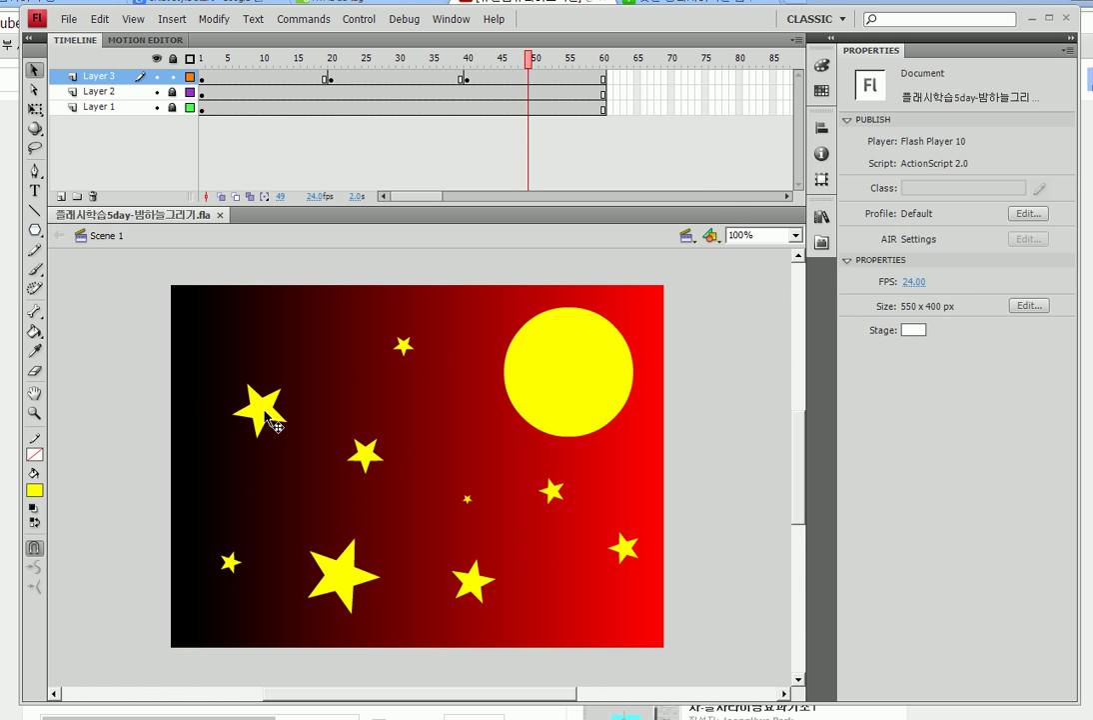
pyautogui.click(259, 410)
pyautogui.moveTo(259, 410); pyautogui.dragTo(435, 418)
# Move the small star at the upper centre left and slightly down to X 44.6, Y 76.5.
pyautogui.moveTo(365, 315); pyautogui.dragTo(440, 371)
pyautogui.hotkey('shift', 'Left')
pyautogui.hotkey('shift', 'Left')
pyautogui.hotkey('shift', 'Left')
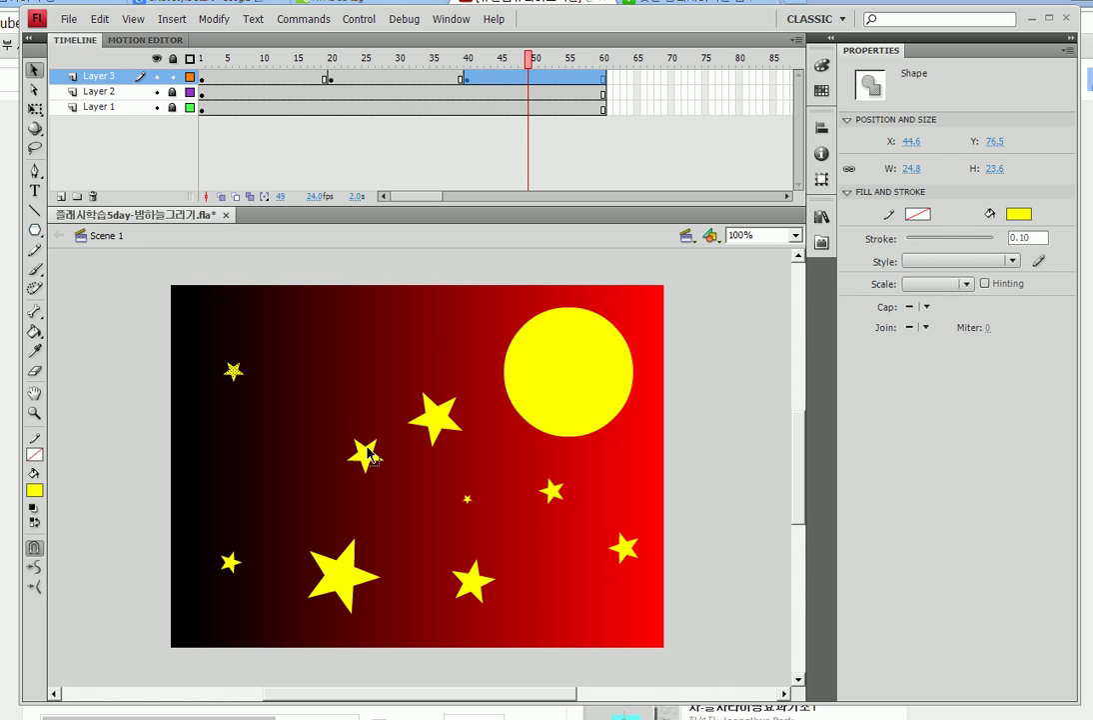
# Nudge the medium star in the middle-left of the sky horizontally to the left, between the small upper-left star and the largest star.
pyautogui.moveTo(331, 423); pyautogui.dragTo(398, 481)
pyautogui.hotkey('shift', 'Left')
pyautogui.hotkey('shift', 'Left')
pyautogui.hotkey('shift', 'Left')
pyautogui.hotkey('shift', 'Left')
pyautogui.hotkey('shift', 'Left')
pyautogui.hotkey('shift', 'Left')
pyautogui.hotkey('shift', 'Left')
pyautogui.hotkey('shift', 'Left')
pyautogui.hotkey('shift', 'Left')
pyautogui.hotkey('shift', 'Left')
pyautogui.hotkey('shift', 'Right')
pyautogui.hotkey('shift', 'Right')
pyautogui.hotkey('shift', 'Right')
pyautogui.hotkey('shift', 'Right')
# Nudge the large star at the upper centre up beside the moon, to X 261.3, Y 41.6.
pyautogui.moveTo(381, 371); pyautogui.dragTo(493, 459)
pyautogui.hotkey('shift', 'Up')
pyautogui.hotkey('shift', 'Up')
pyautogui.hotkey('shift', 'Up')
pyautogui.hotkey('shift', 'Up')
pyautogui.hotkey('shift', 'Up')
pyautogui.hotkey('shift', 'Up')
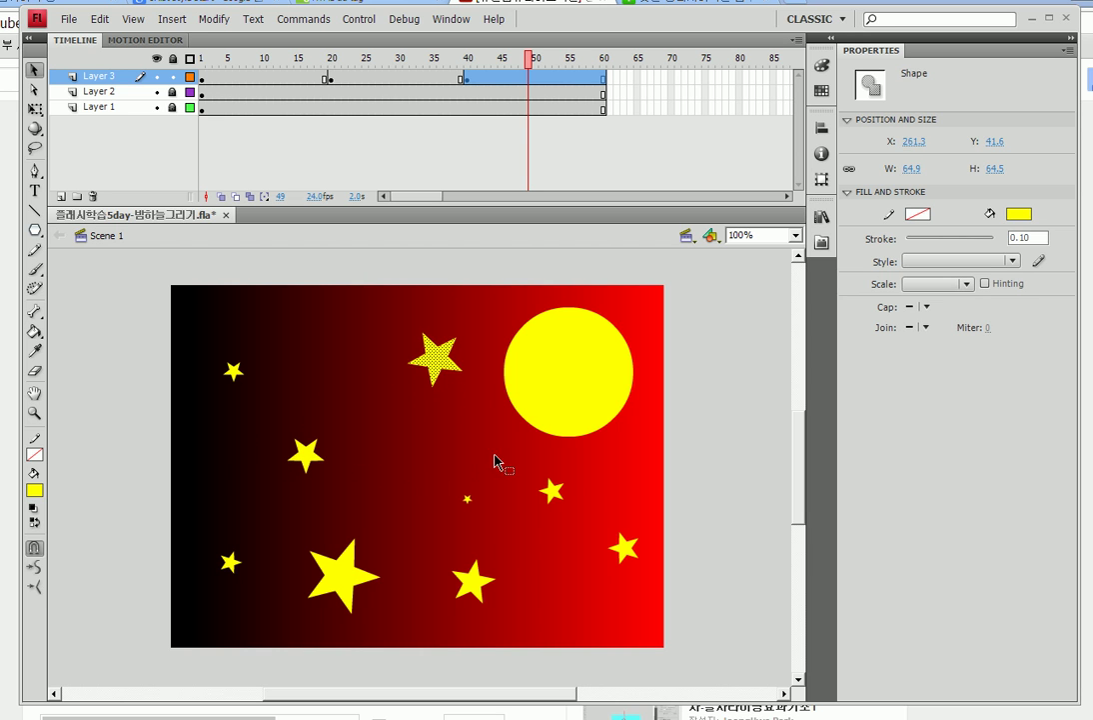
# Save the file and preview the finished star animation as a movie, closing the preview window.
pyautogui.hotkey('ctrl', 'Return')
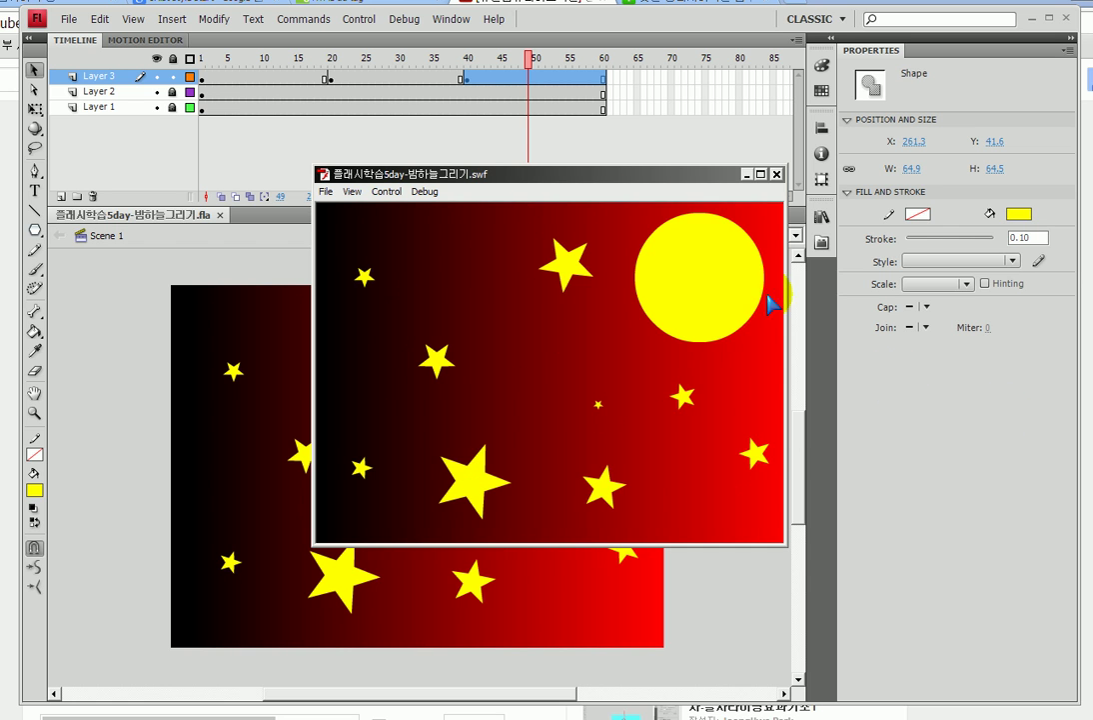
pyautogui.click(777, 174)
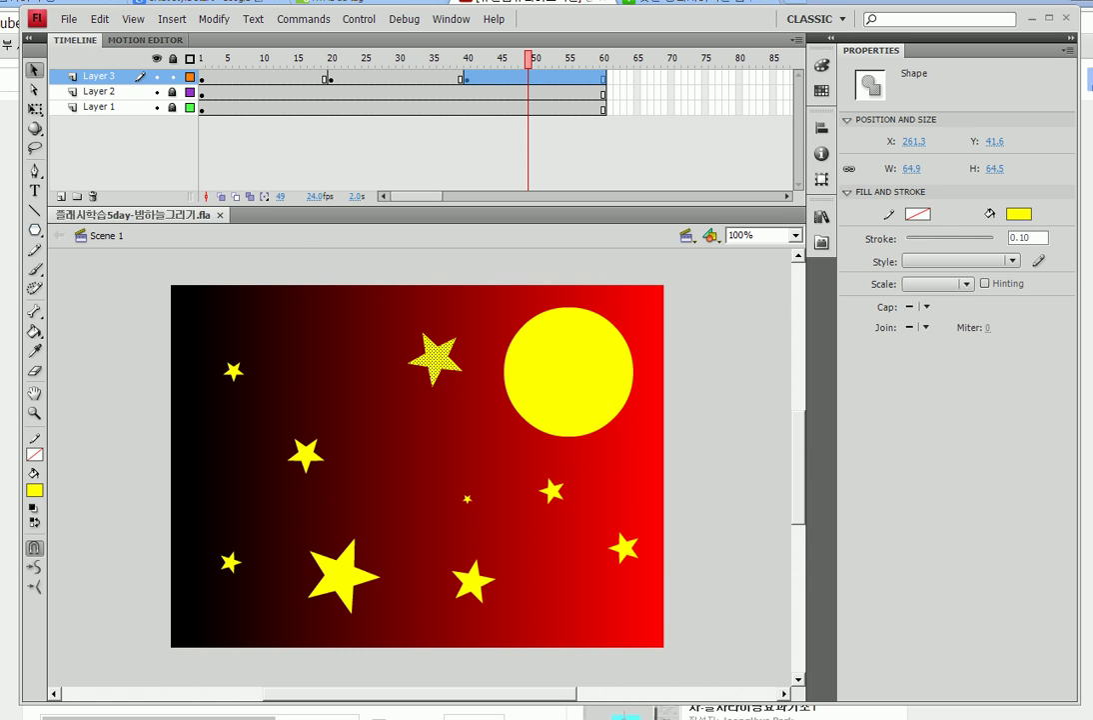
pyautogui.click(884, 625)
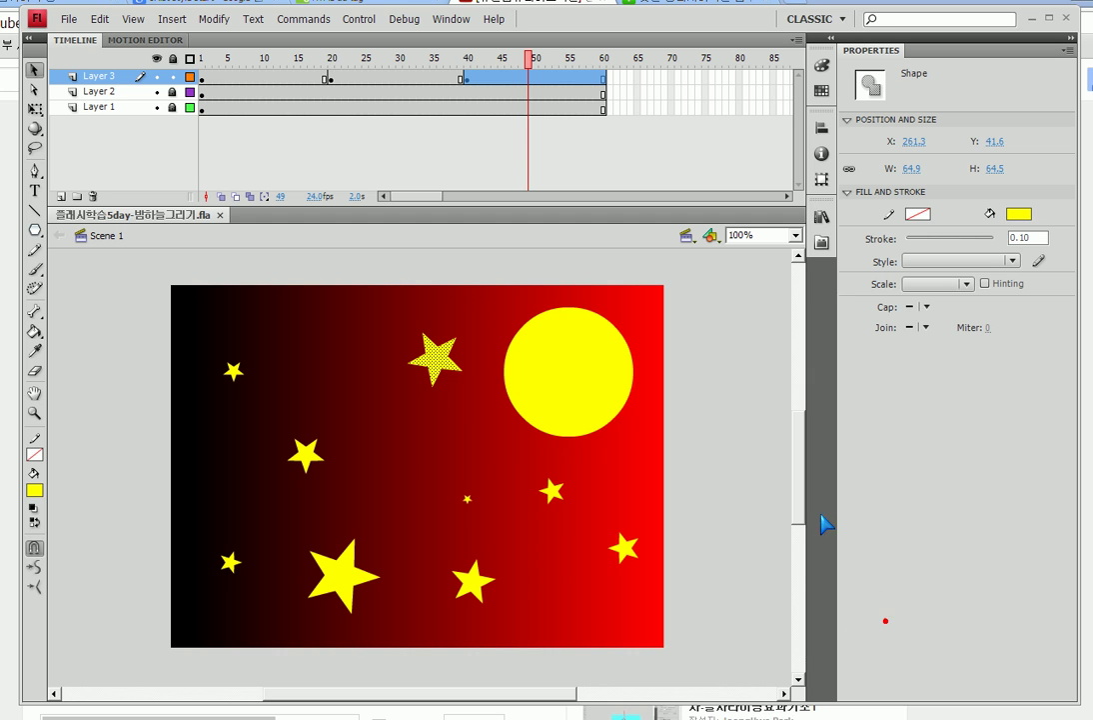